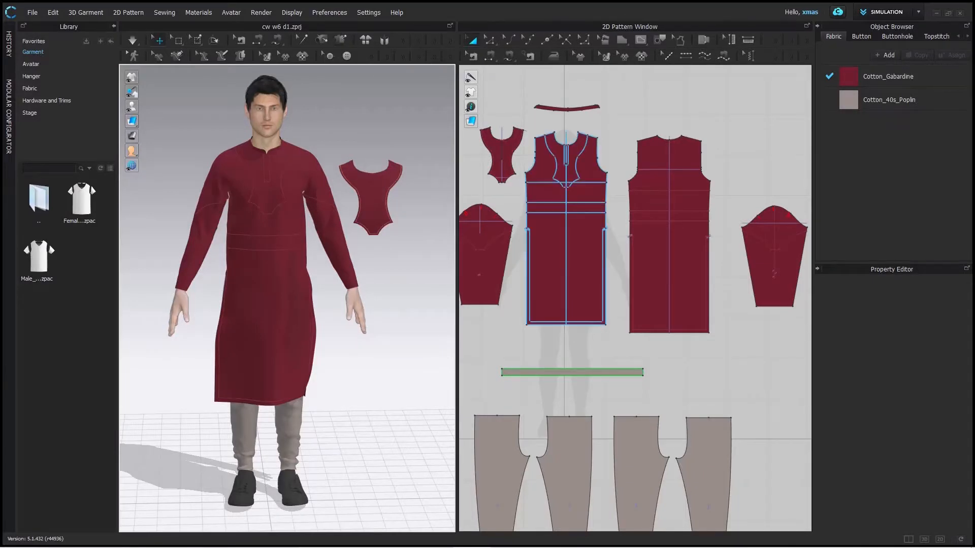
right_click(395, 254)
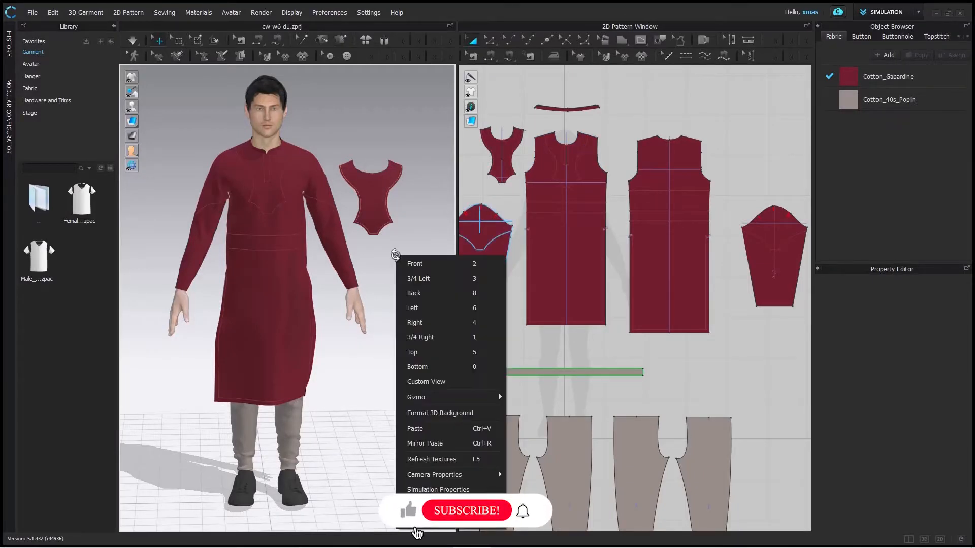
click(371, 185)
click(371, 185)
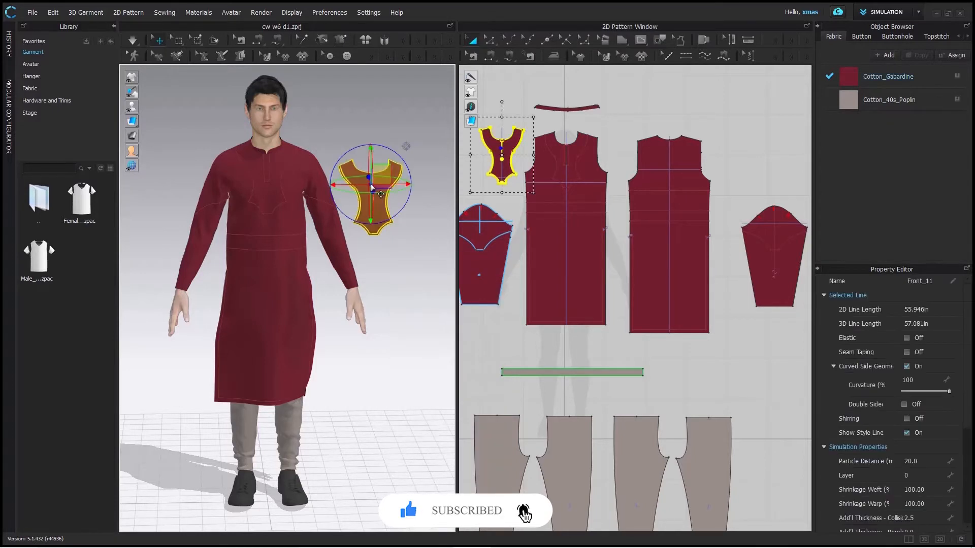
right_click(371, 184)
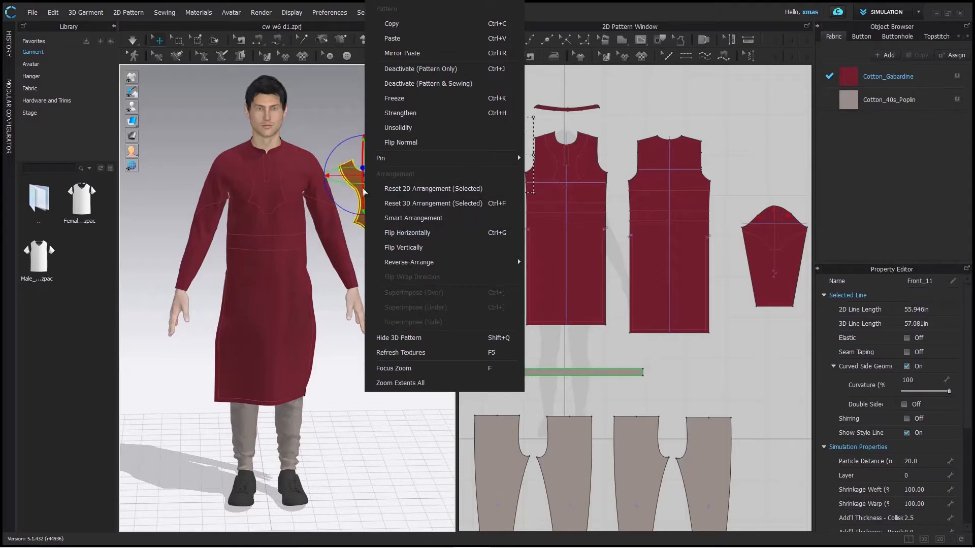
click(321, 120)
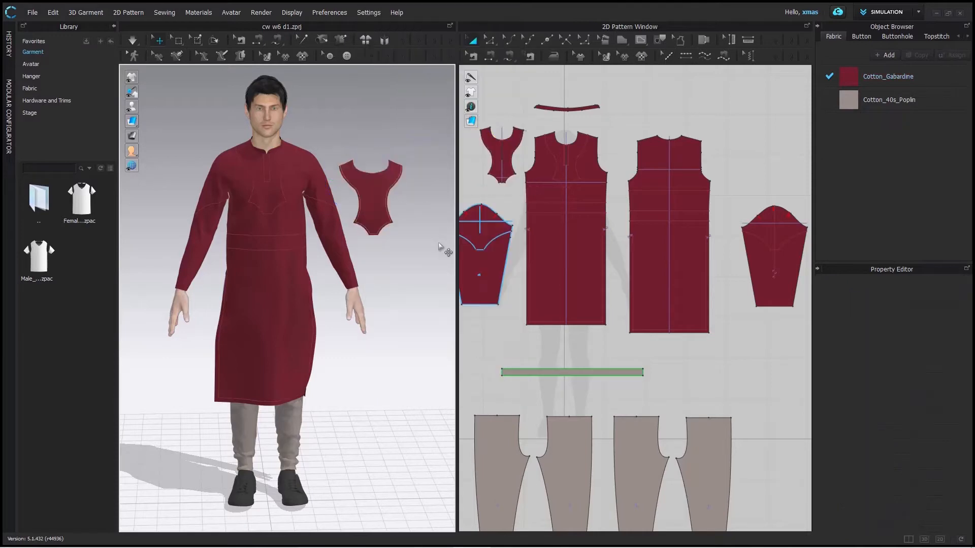
mouse_move(380, 216)
right_down()
mouse_move(249, 203)
mouse_move(384, 202)
right_up()
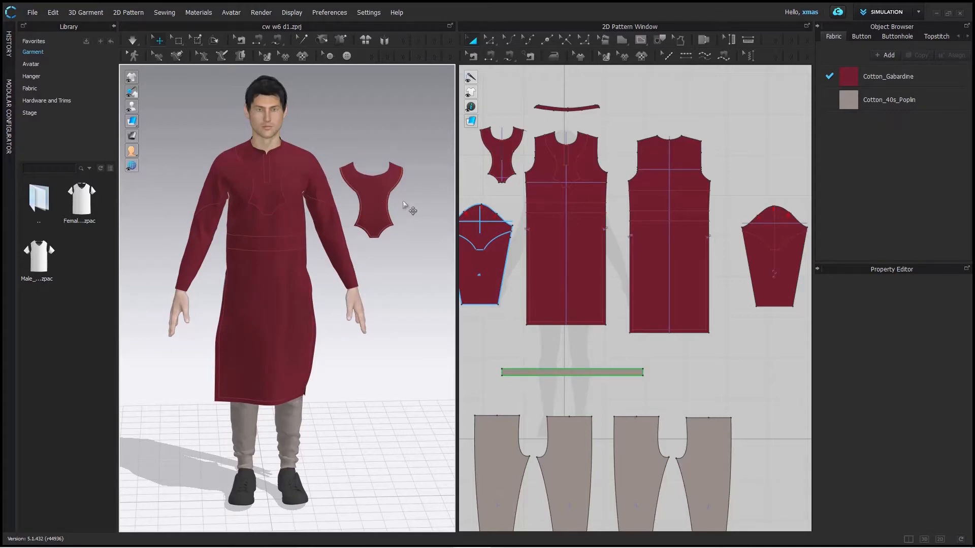
right_click(371, 186)
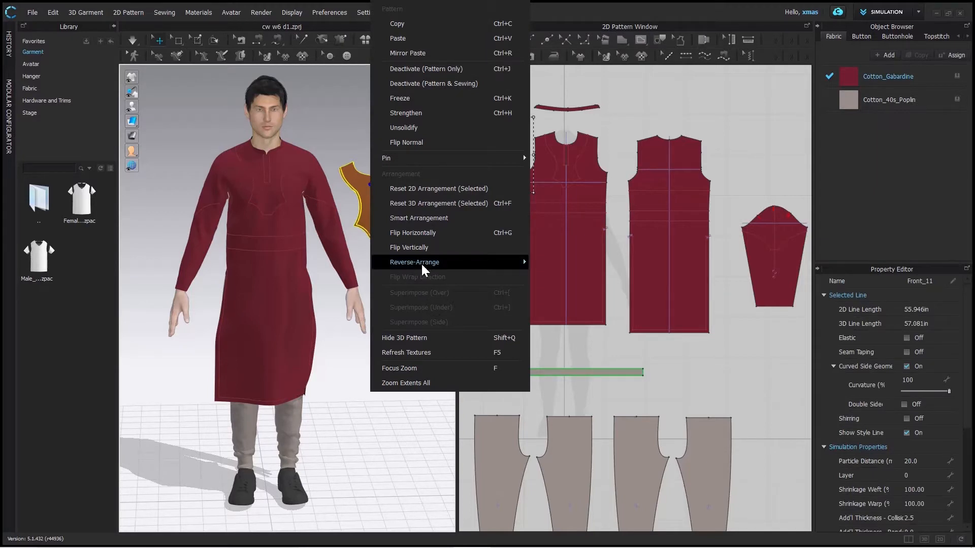
mouse_move(428, 264)
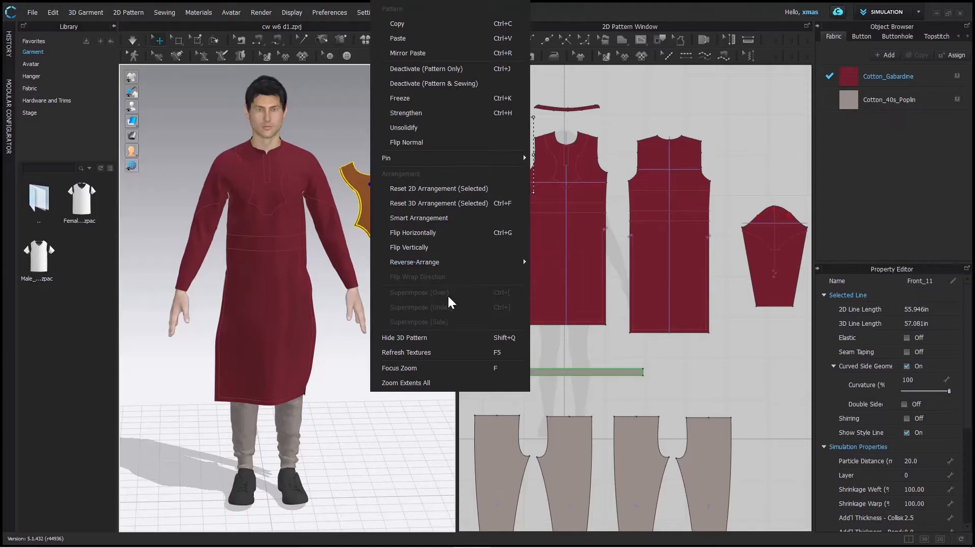
click(329, 95)
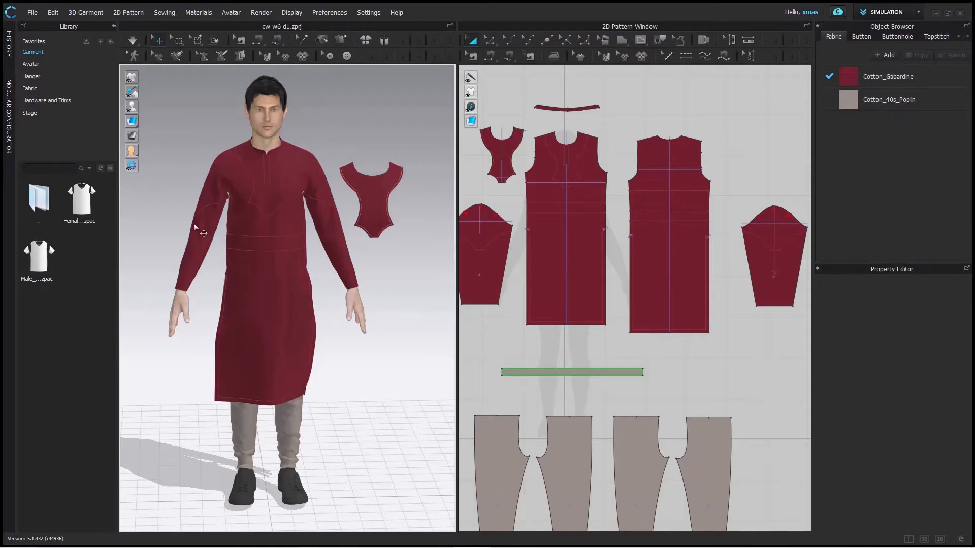
- Sew both outer edges of the separate yoke piece to the matching yoke outline on the kurta front with free sewing
click(510, 56)
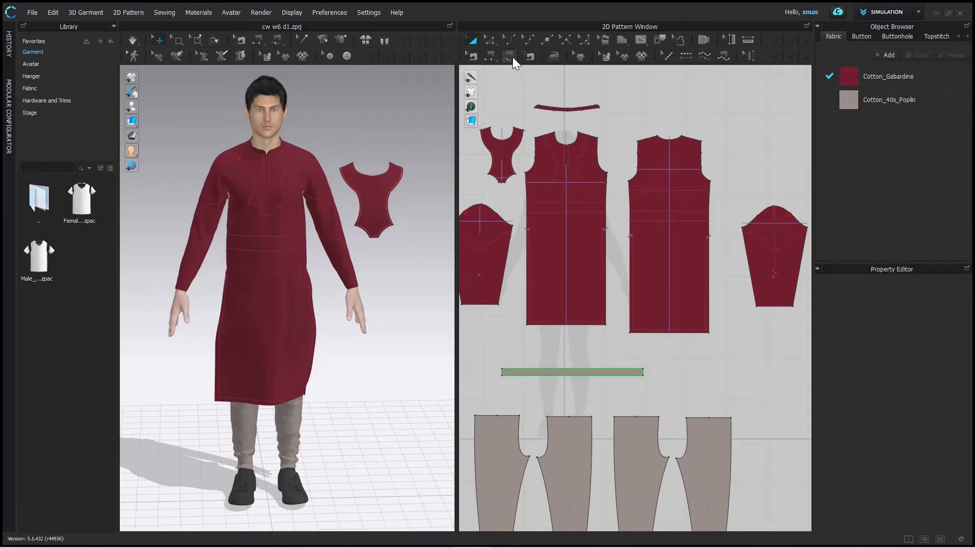
click(546, 135)
click(588, 135)
scroll(480, 131, up, 3)
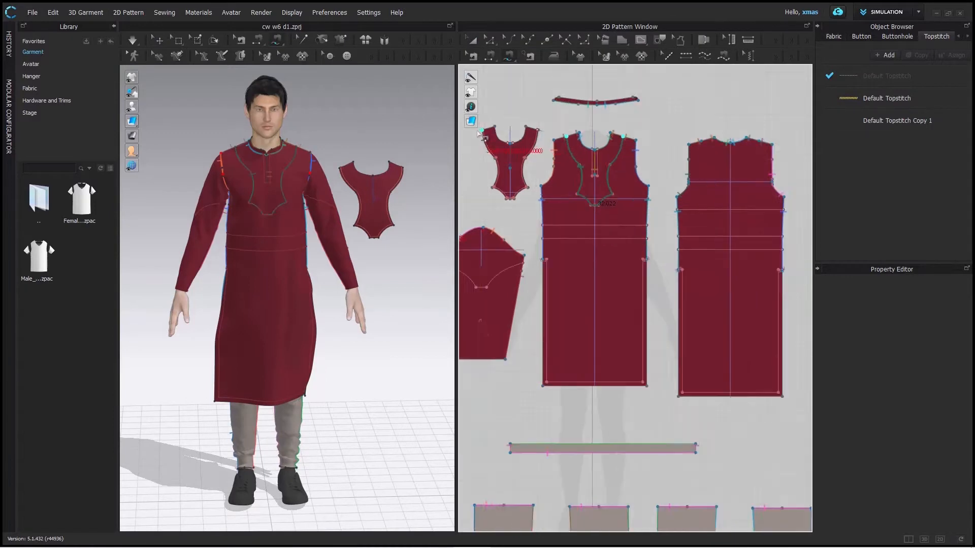
scroll(480, 131, down, 4)
scroll(481, 135, up, 4)
click(486, 127)
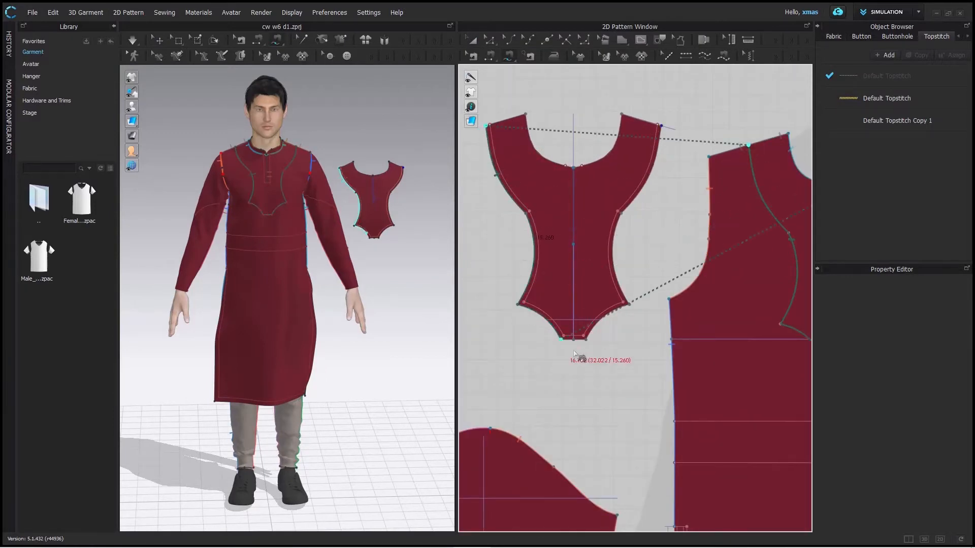
click(660, 128)
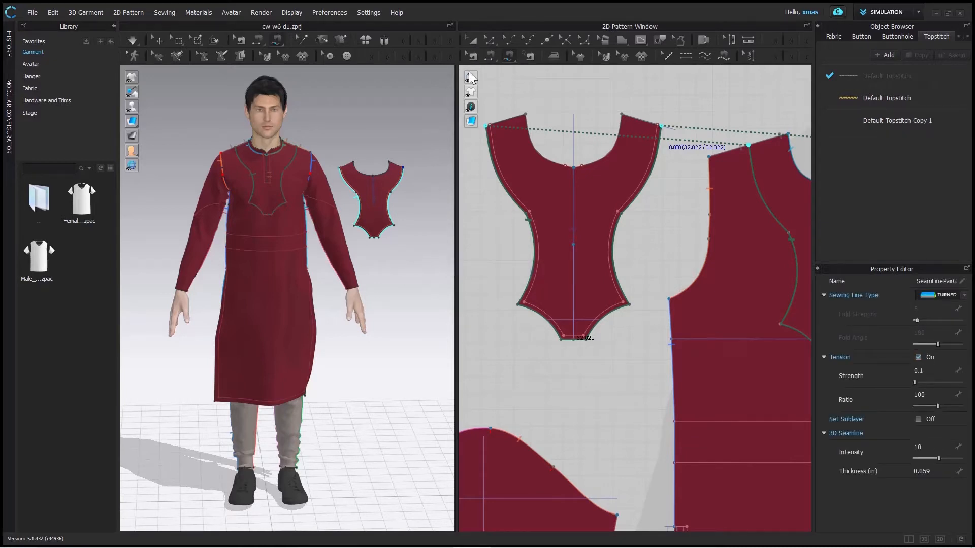
- Try placing the yoke on the kurta front with Superimpose (Over) and with simulation alone, undoing each attempt
click(473, 41)
drag(372, 205, 369, 166)
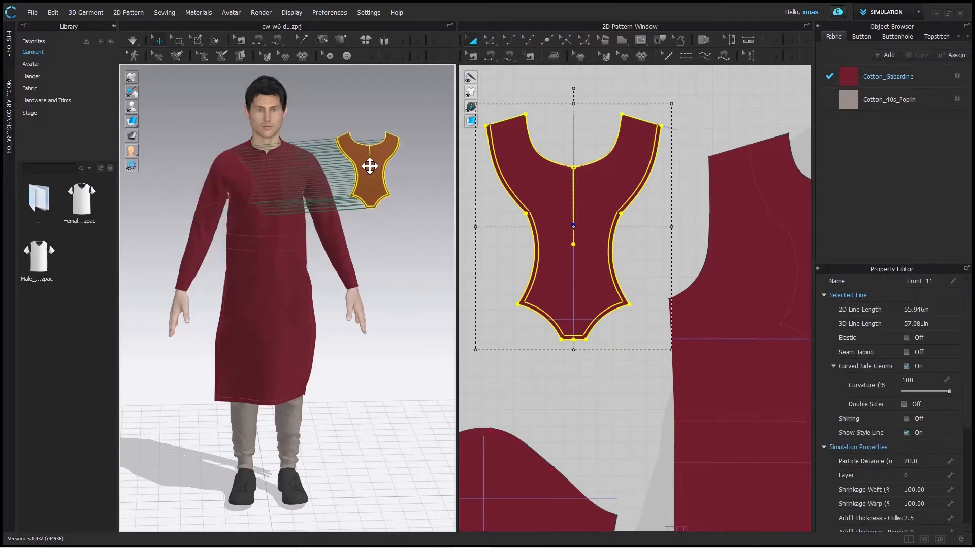
right_click(380, 156)
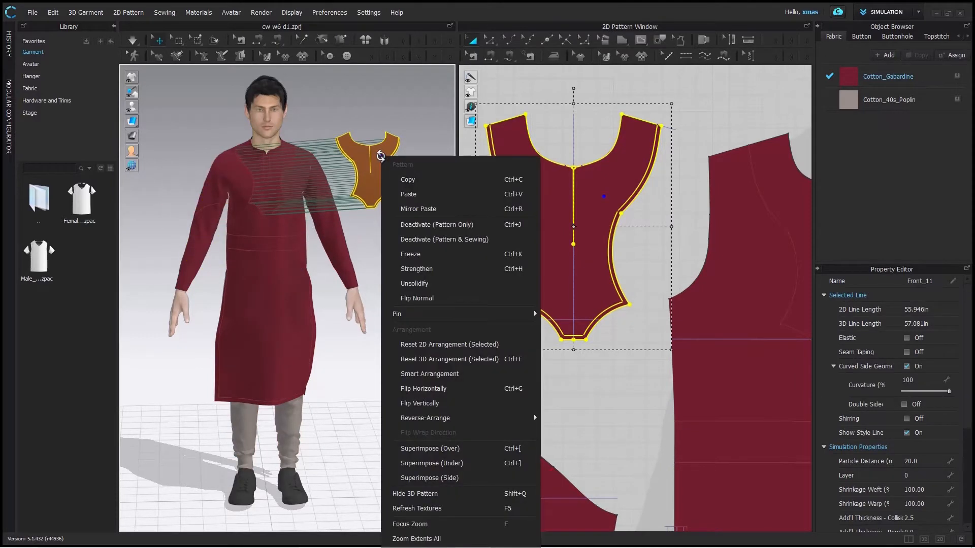
click(456, 450)
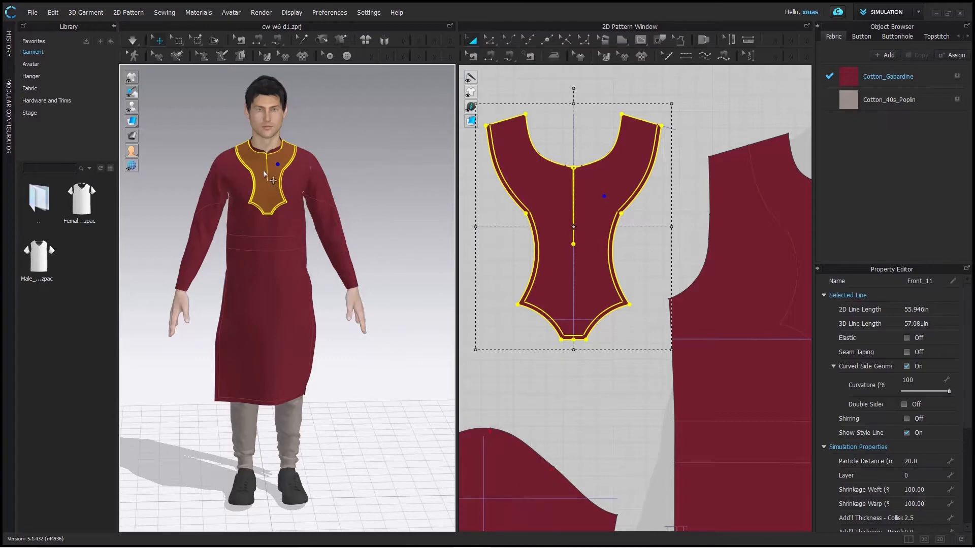
right_drag(381, 181, 390, 159)
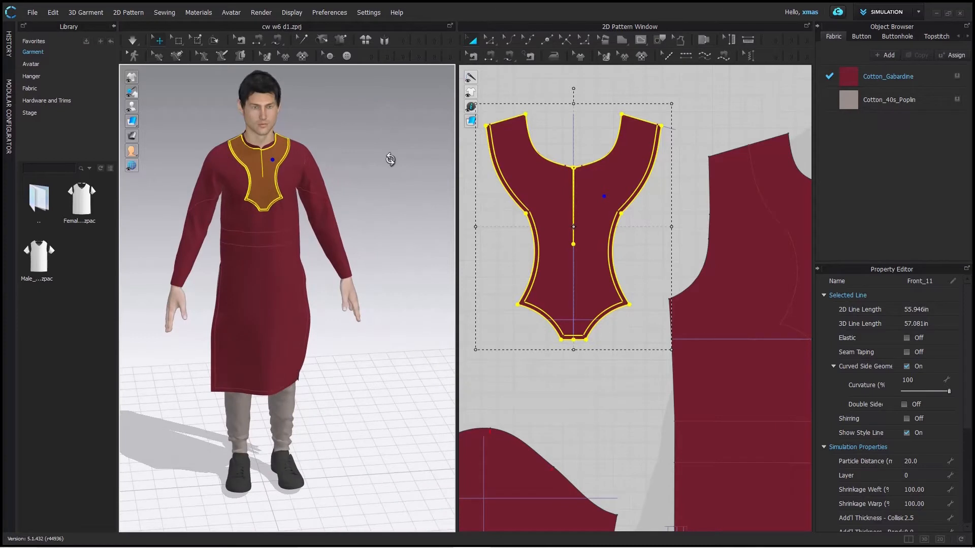
key(ctrl+z)
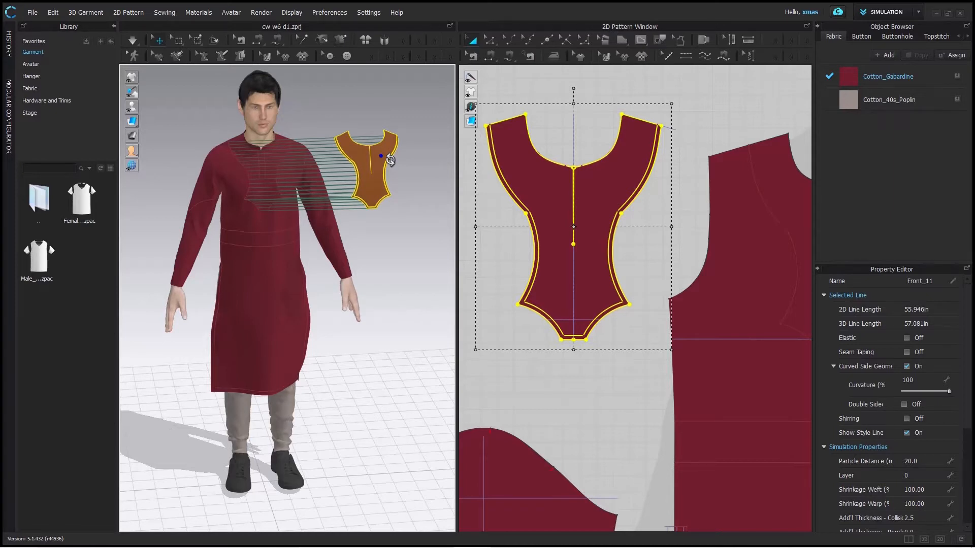
key(space)
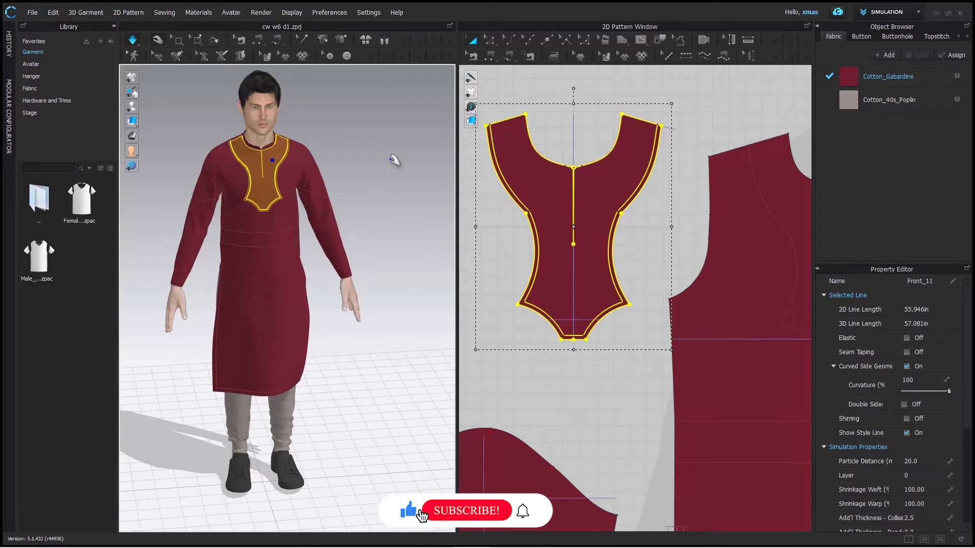
key(ctrl+z)
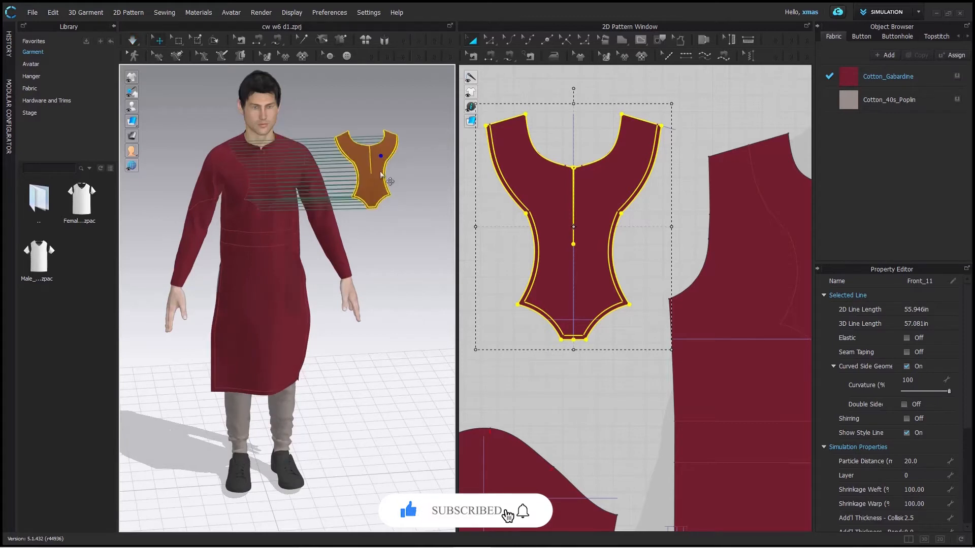
- Place the yoke piece on the kurta front in 3D with Superimpose (Over), simulate the garment, and clear the selection
right_click(382, 172)
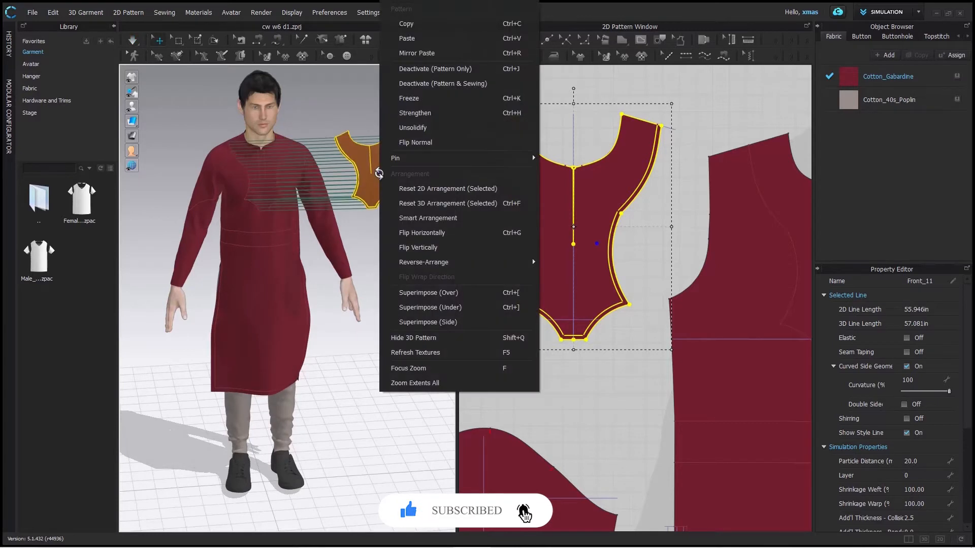
click(448, 293)
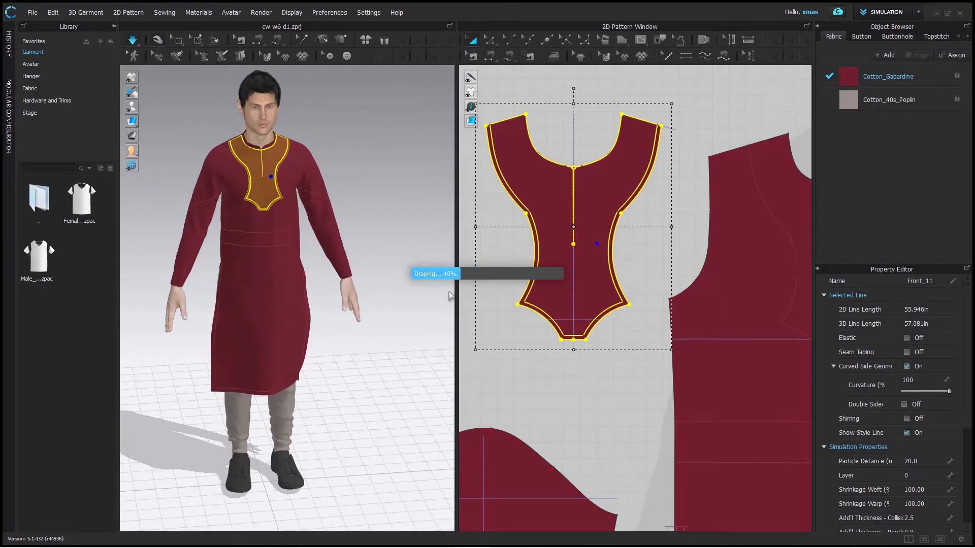
right_click(382, 186)
click(340, 147)
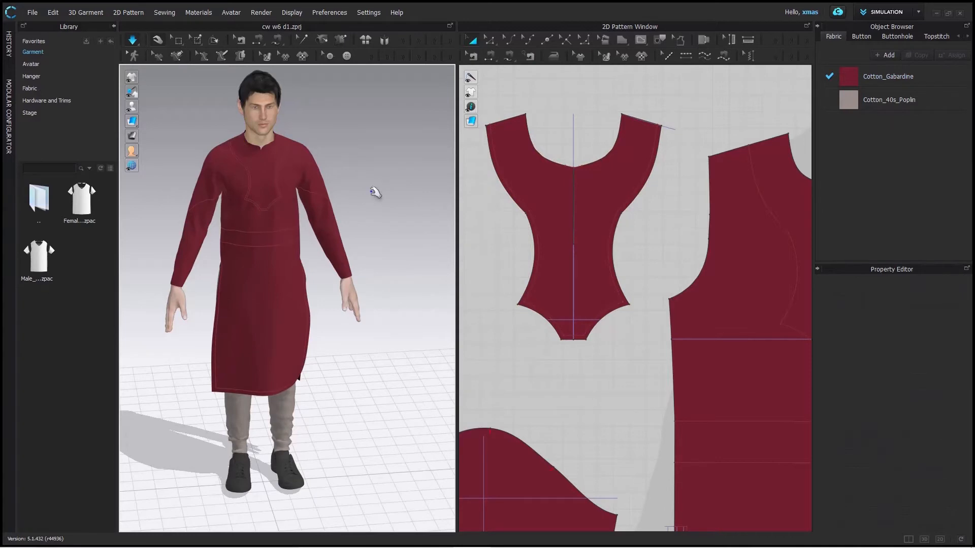
- Examine the simulated kurta's yoke, side slits and hem from the front and the back
right_drag(375, 192, 251, 159)
click(254, 162)
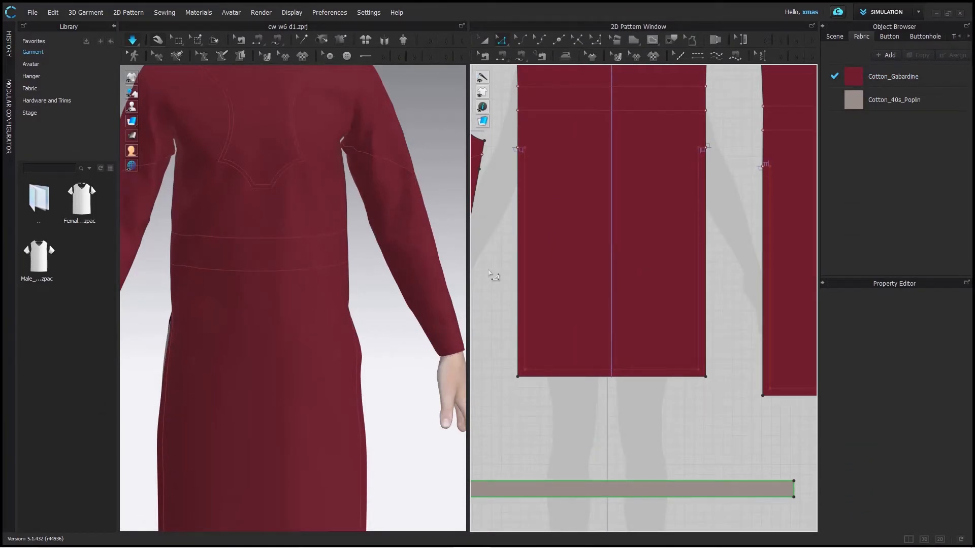
right_click(385, 145)
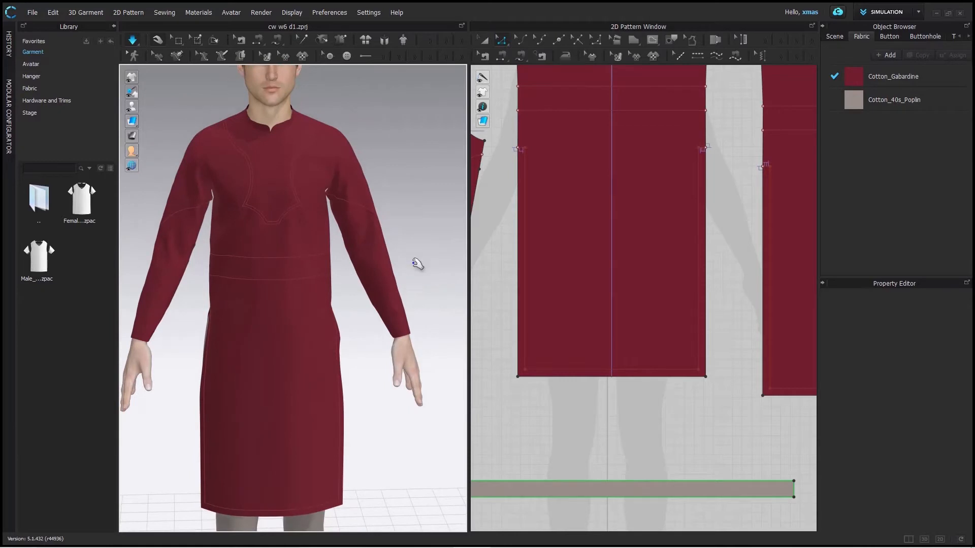
middle_drag(413, 261, 425, 185)
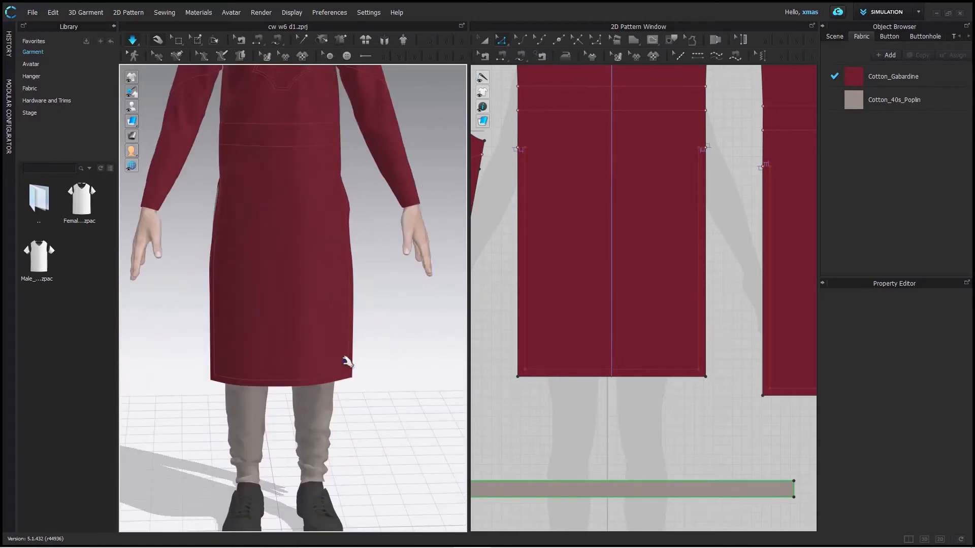
right_drag(366, 323, 163, 318)
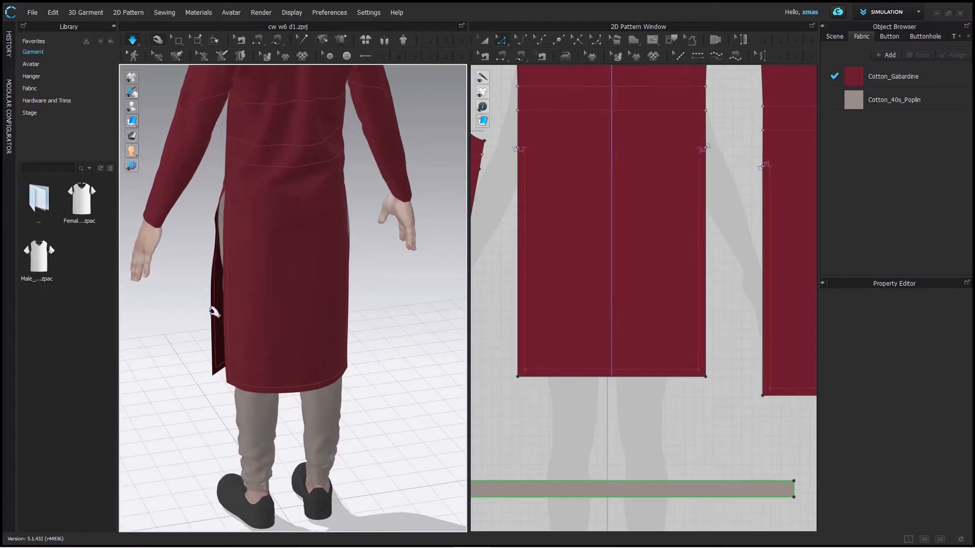
right_drag(292, 346, 409, 348)
scroll(411, 346, up, 2)
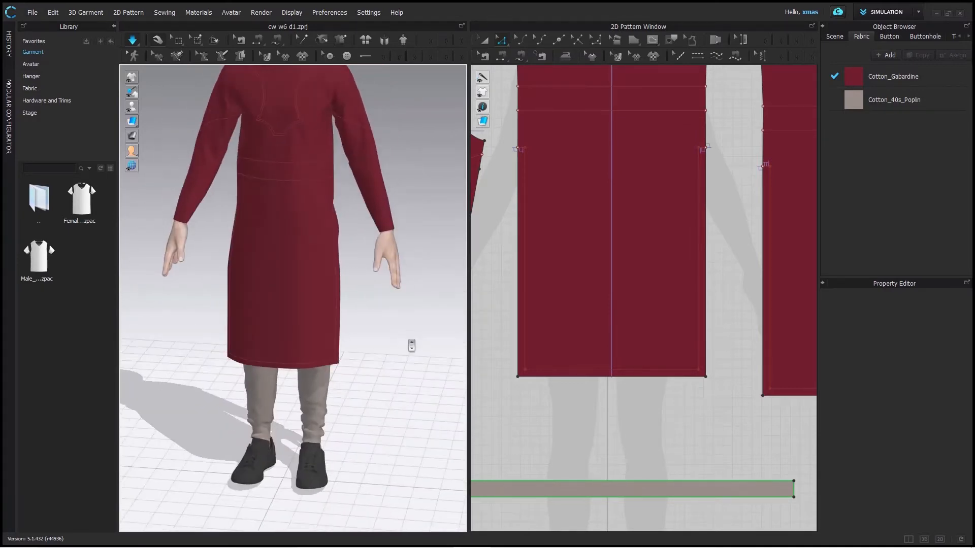
scroll(411, 346, down, 1)
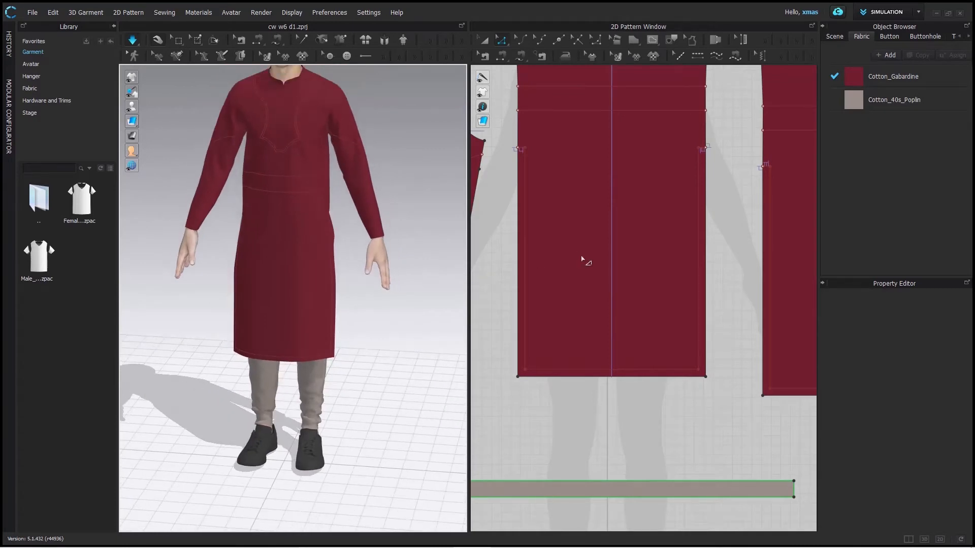
- Duplicate the kurta front pattern in the 2D window and place the copy beyond the back piece, near the far sleeve
key(a)
scroll(582, 259, down, 5)
click(576, 242)
key(ctrl+c)
key(ctrl+v)
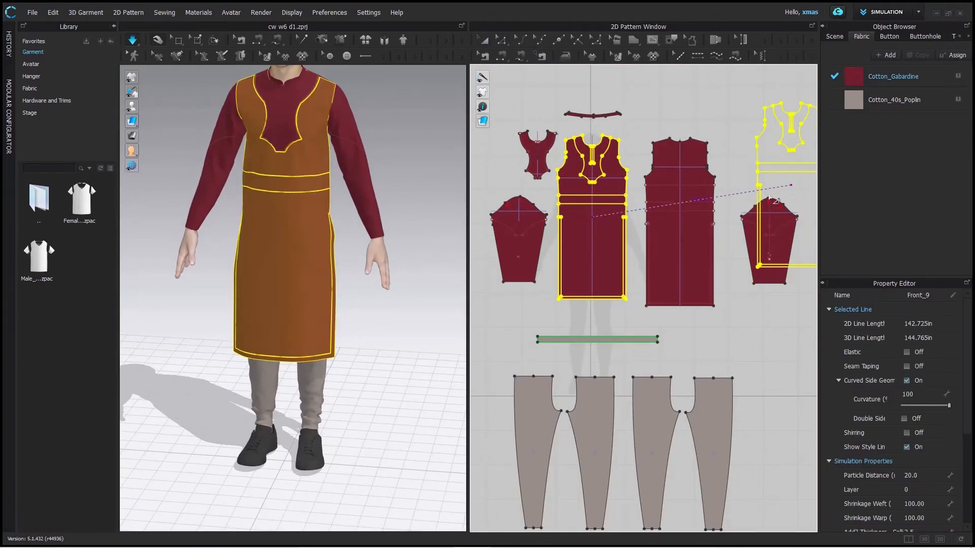
click(764, 258)
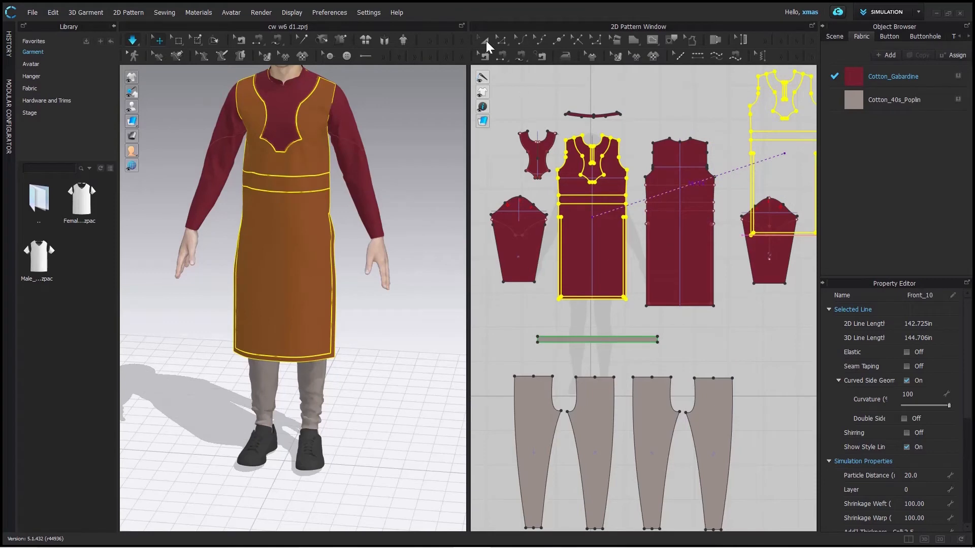
- Move the copied front pattern clear of the sleeve it overlaps in the 2D window
click(486, 41)
scroll(674, 122, up, 3)
middle_drag(673, 109, 449, 202)
scroll(450, 203, down, 1)
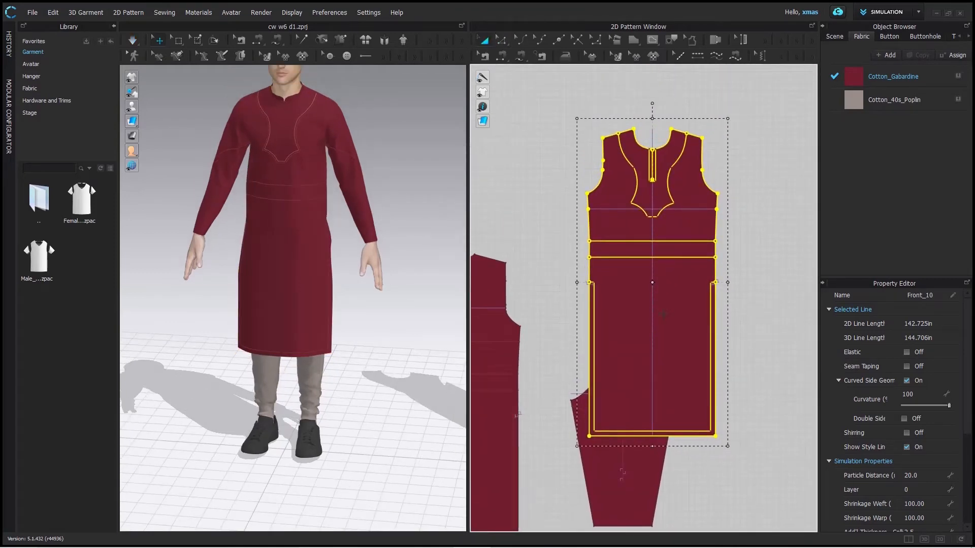
middle_drag(528, 305, 551, 244)
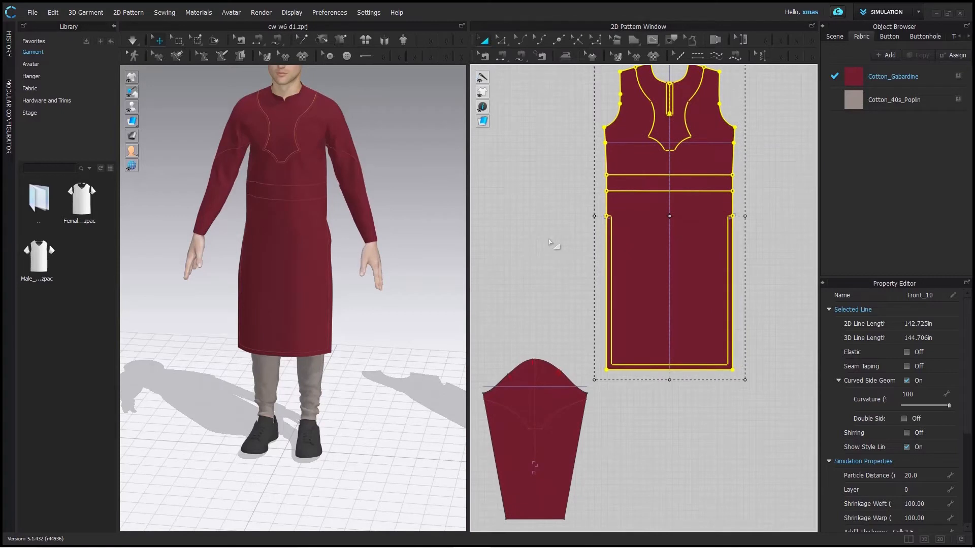
- Cut the copied front along its internal slit and hem lines and delete the main body, keeping only the border strip
click(648, 365)
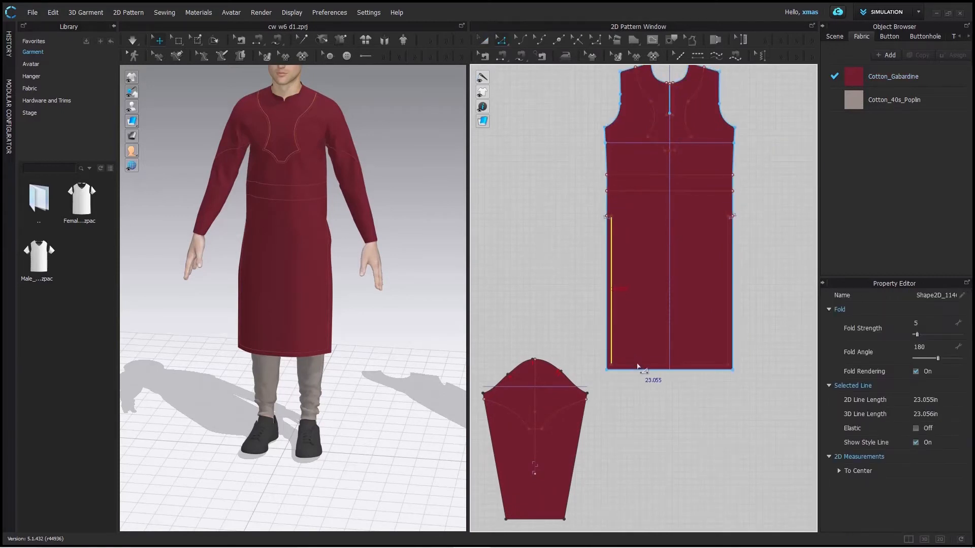
scroll(729, 299, up, 4)
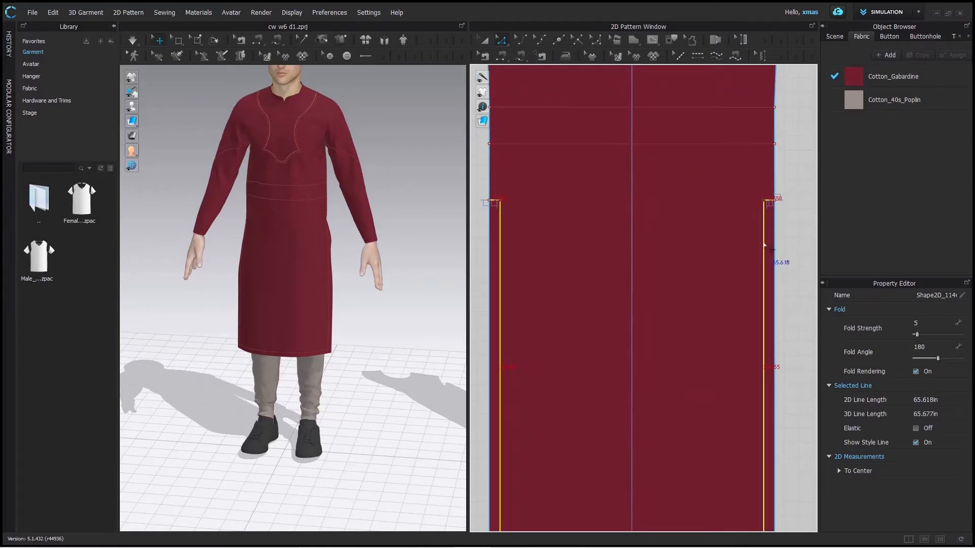
right_click(764, 244)
click(770, 314)
key(a)
click(589, 265)
key(Delete)
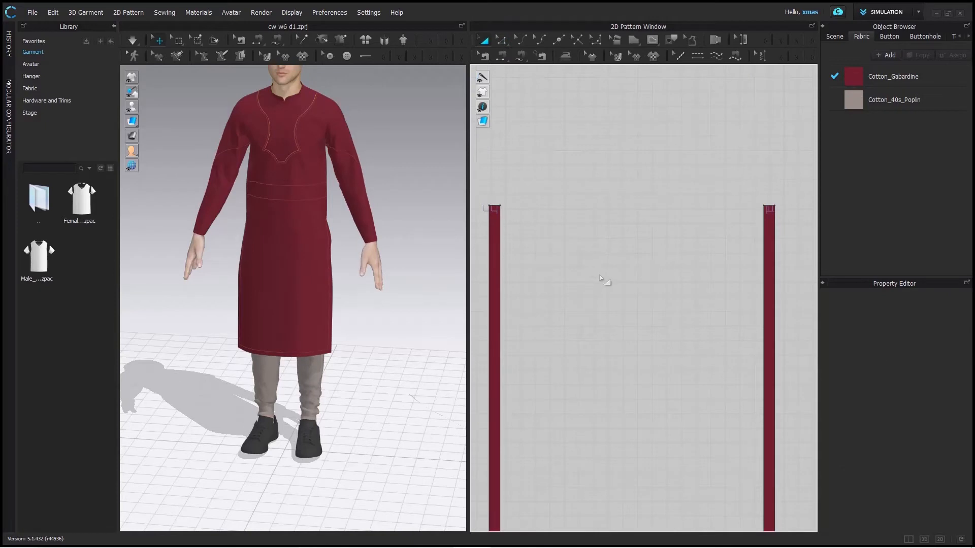
- Assign the Cotton_40s_Poplin fabric to the U-shaped border strip in the 2D window
scroll(605, 281, down, 5)
click(655, 277)
click(958, 101)
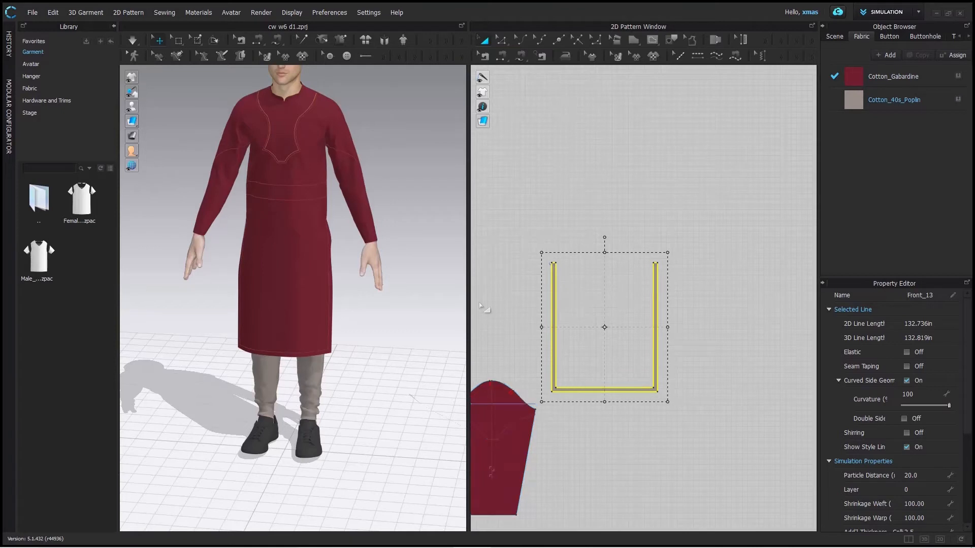
- Move the border strip across the 2D layout to the free space on the outer side of the sleeve nearest the yoke piece
scroll(481, 300, up, 2)
middle_drag(501, 309, 681, 244)
scroll(681, 244, down, 5)
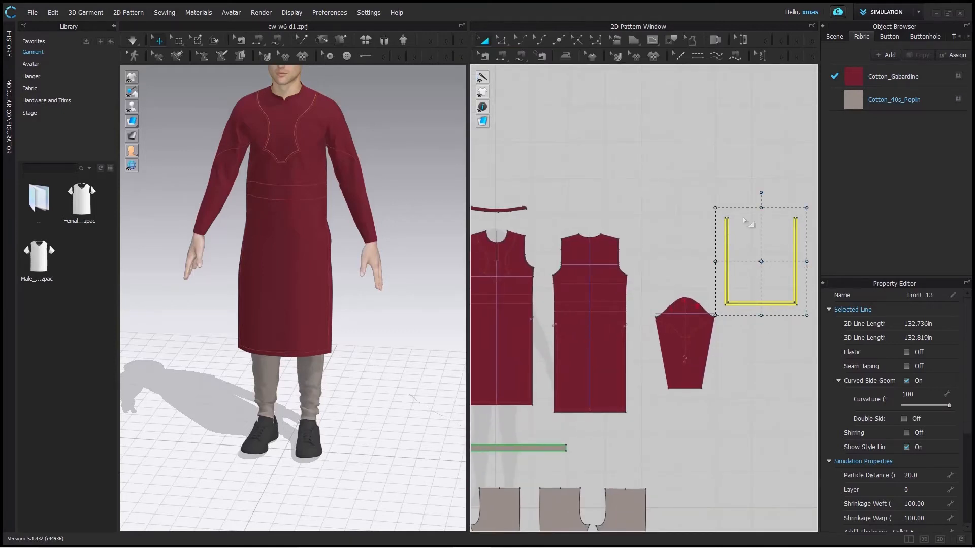
drag(730, 267, 505, 309)
scroll(698, 318, up, 1)
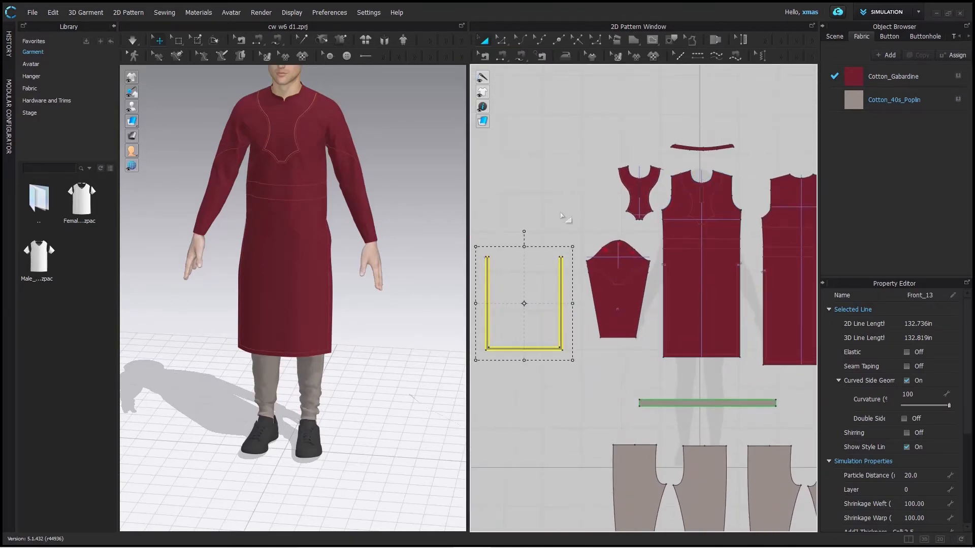
click(539, 331)
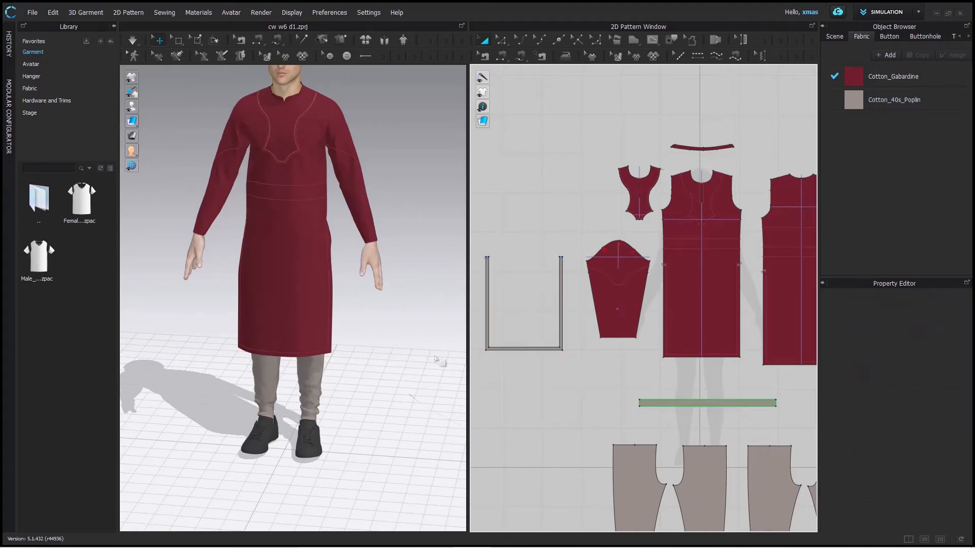
- Move the border strip in the 3D window so that it stands beside the avatar's lower legs
scroll(386, 295, down, 5)
click(417, 288)
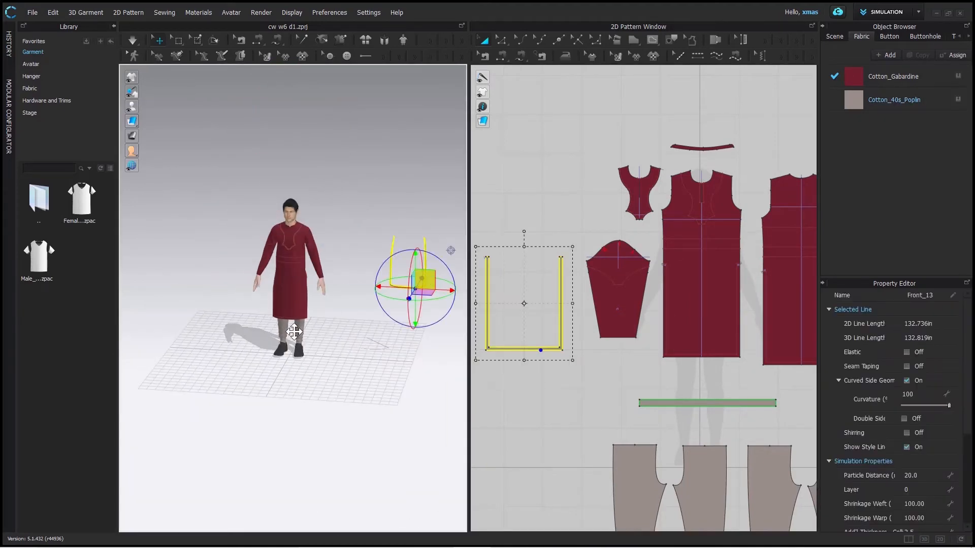
drag(425, 280, 345, 359)
key(2)
scroll(382, 399, down, 1)
click(516, 332)
- Sew the border strip's inner edges to the front's internal slit and hem lines, reversing the crossed seam on the second slit
click(501, 56)
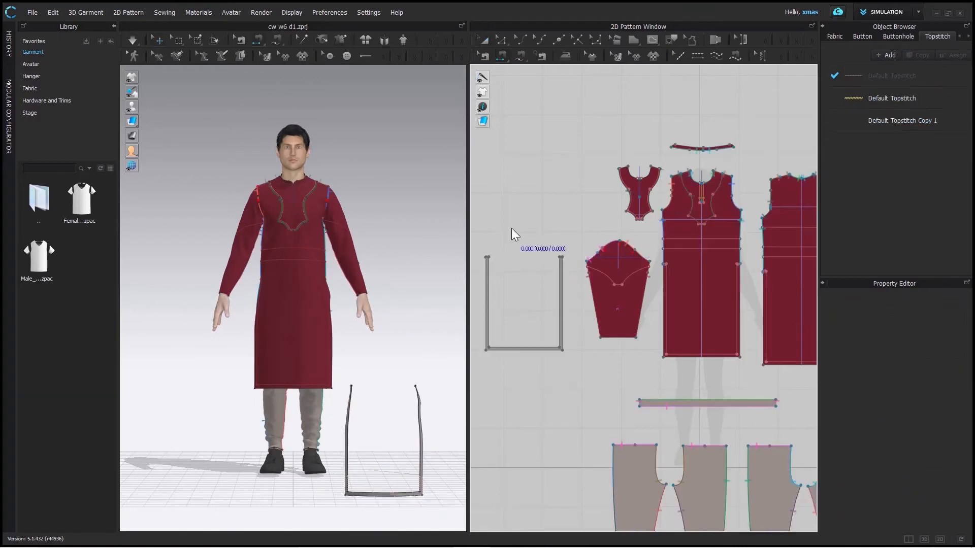
click(489, 302)
click(666, 305)
click(541, 349)
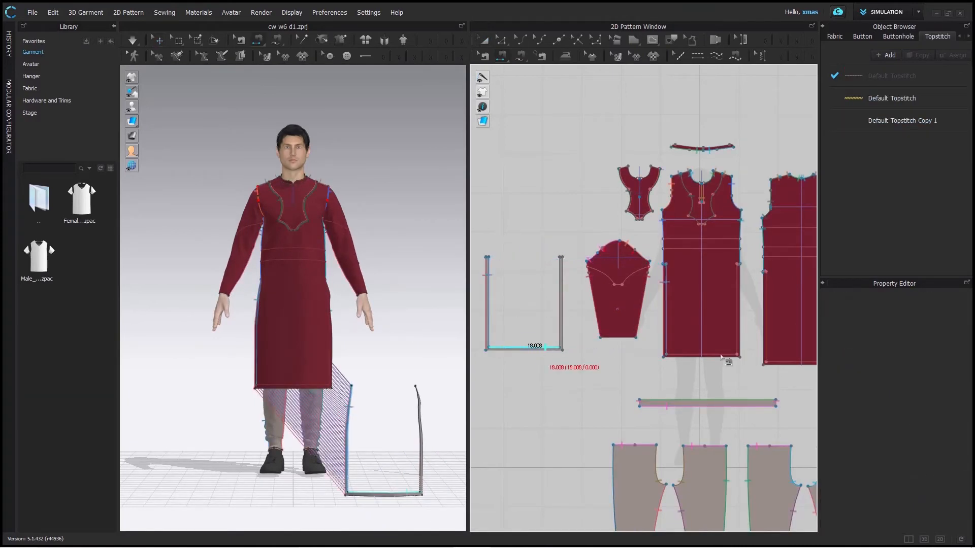
click(701, 355)
click(561, 305)
click(737, 305)
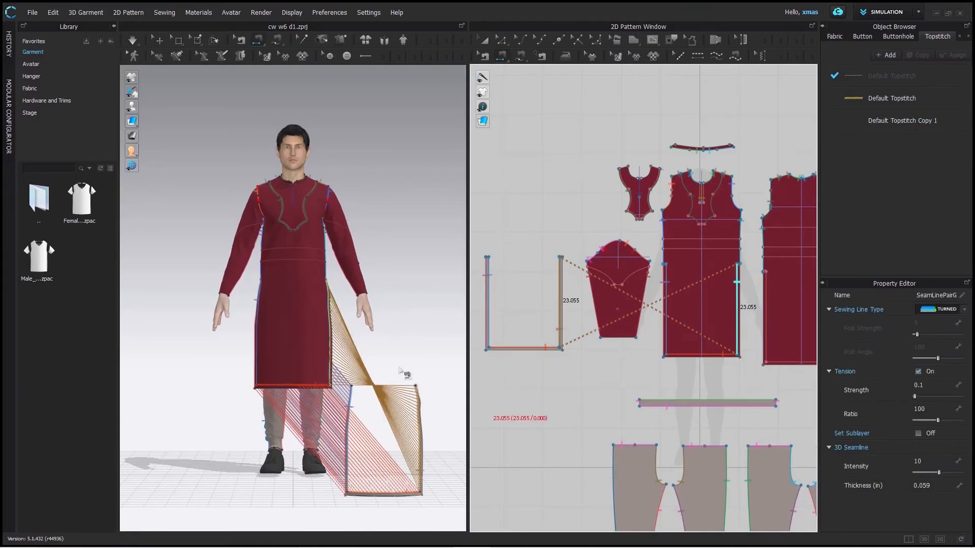
right_click(560, 285)
click(572, 300)
- Sew the border strip's outer hem edge and outer side edge to the matching hem and slit edges of the kurta front
click(539, 350)
click(701, 357)
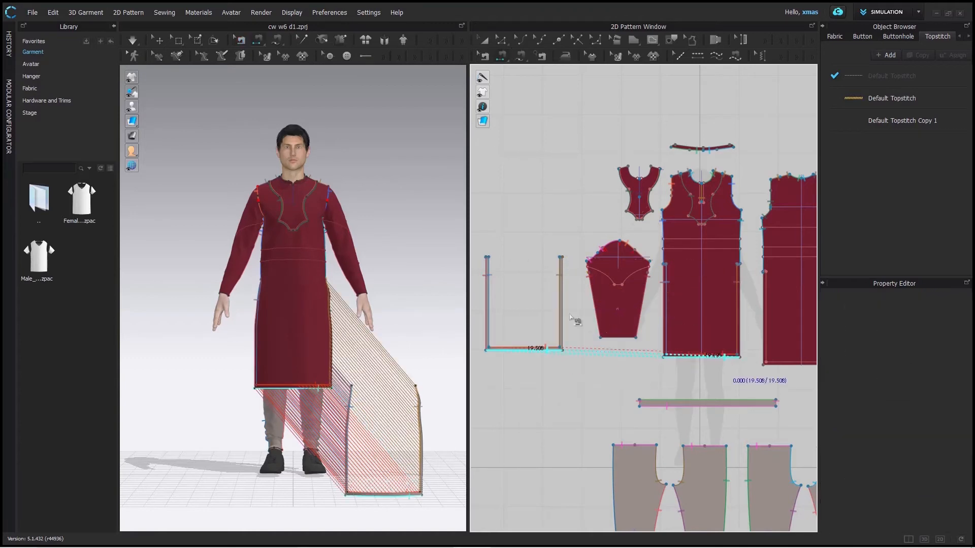
click(563, 305)
click(740, 306)
- Try simulating the sewn border strip straight from its position beside the legs, and undo the simulation
click(159, 40)
click(421, 434)
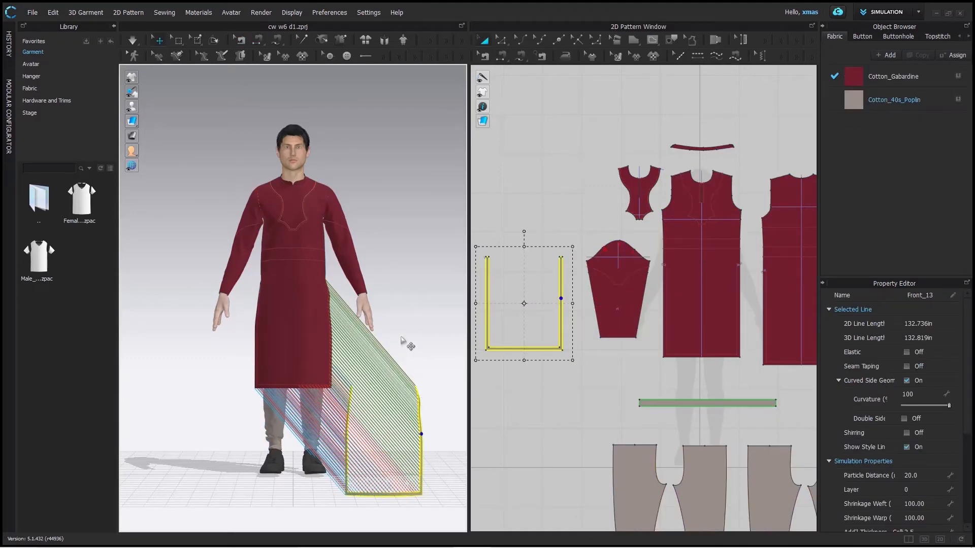
key(space)
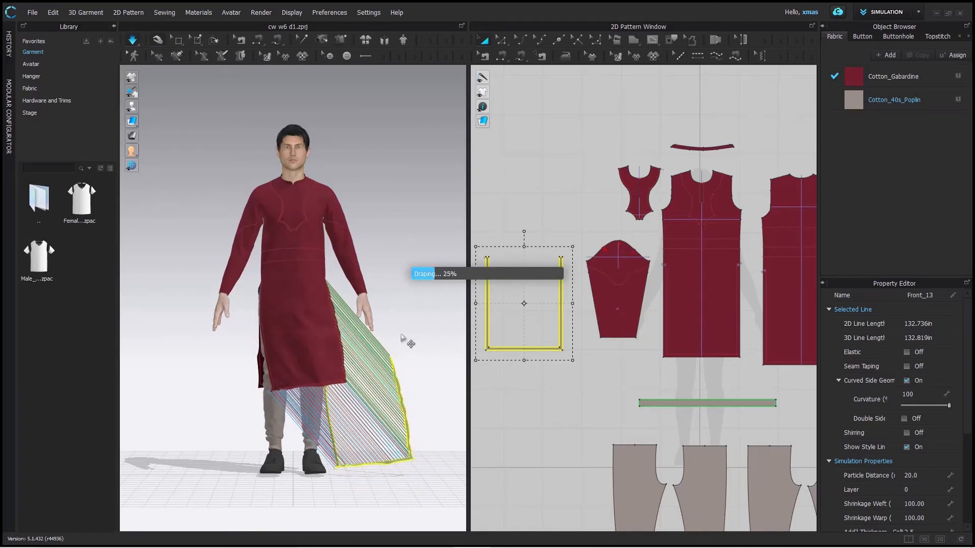
scroll(411, 336, up, 5)
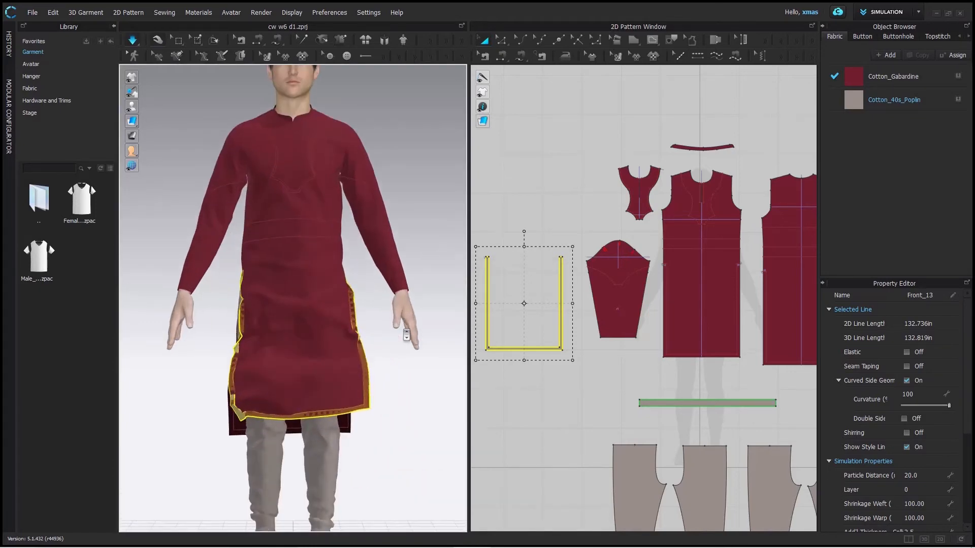
click(411, 396)
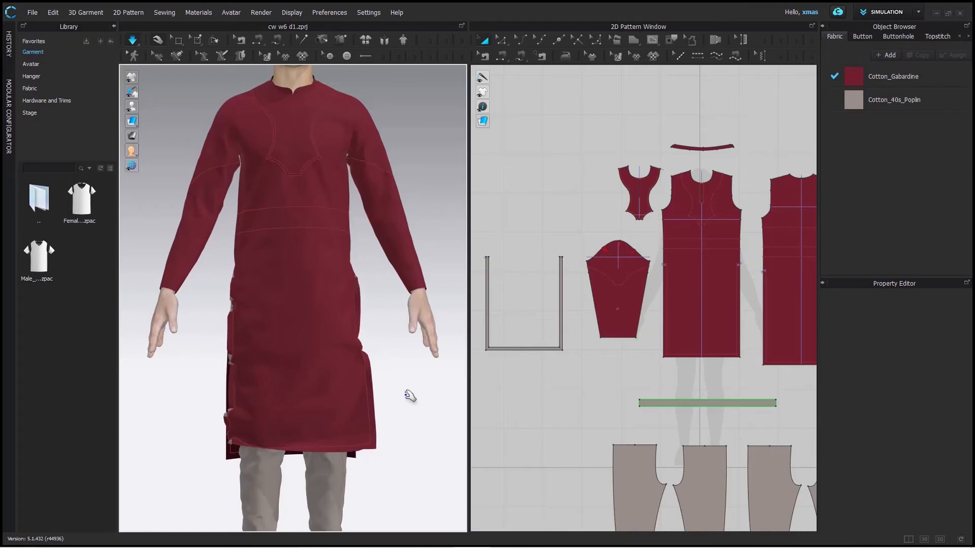
key(ctrl+z)
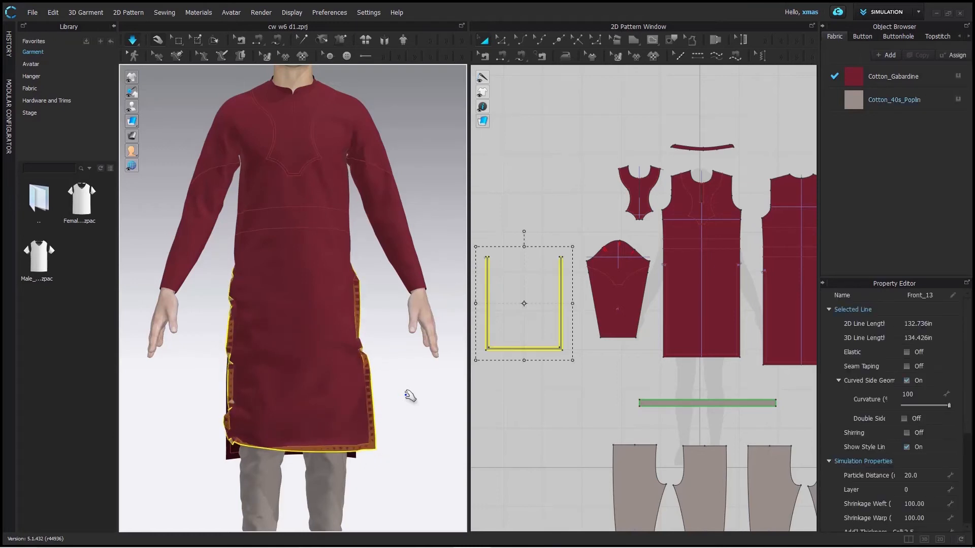
key(ctrl+z)
scroll(410, 397, down, 5)
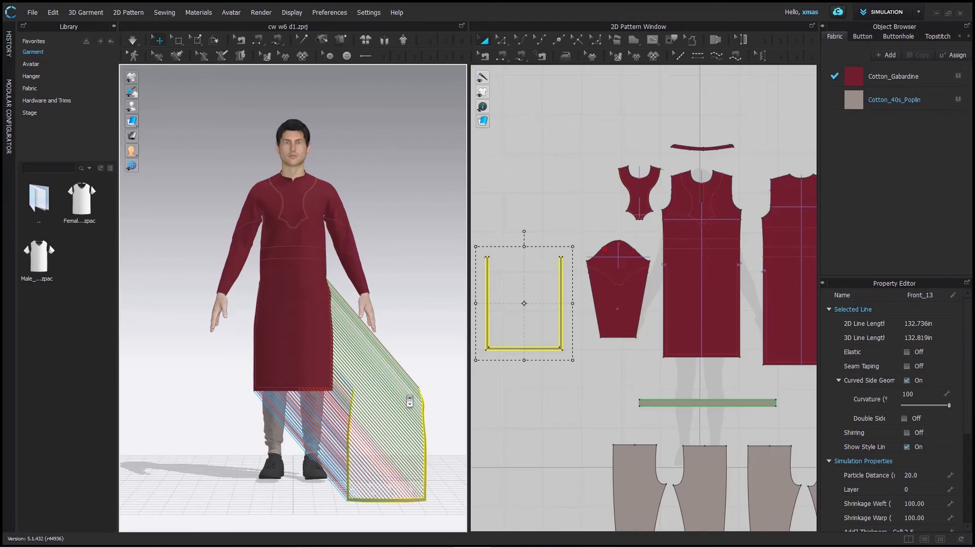
- Superimpose the border strip under the kurta front with Superimpose (Under) and simulate the garment
right_click(427, 439)
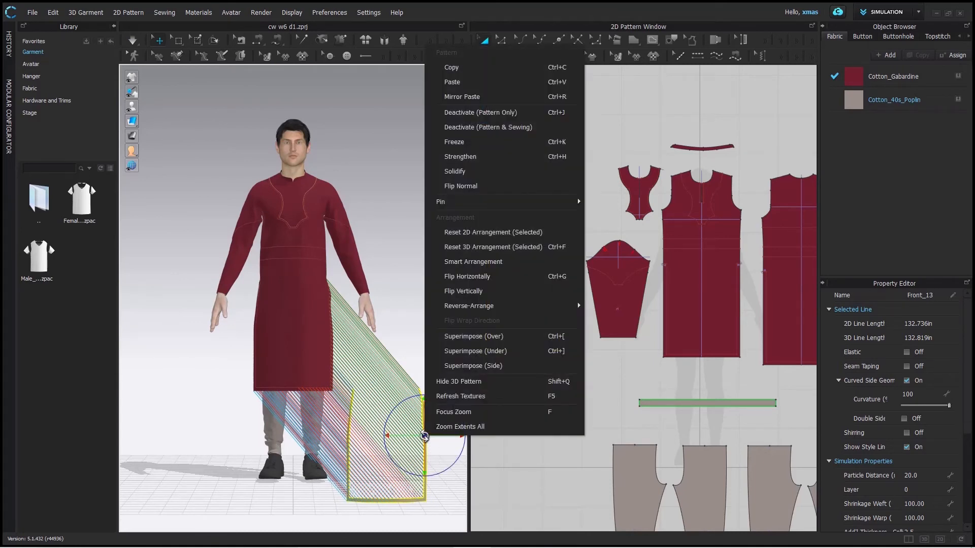
click(491, 351)
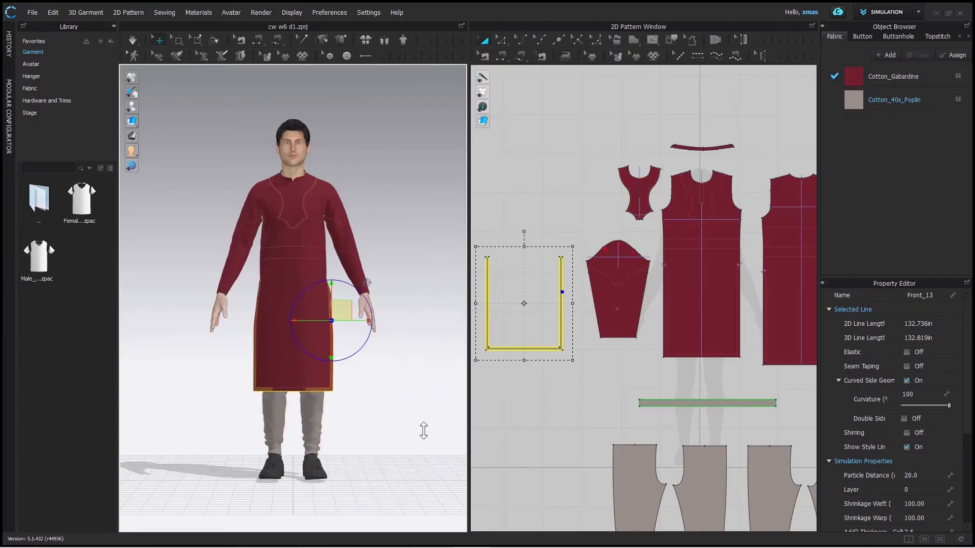
scroll(406, 429, up, 3)
right_drag(376, 427, 305, 275)
right_click(305, 273)
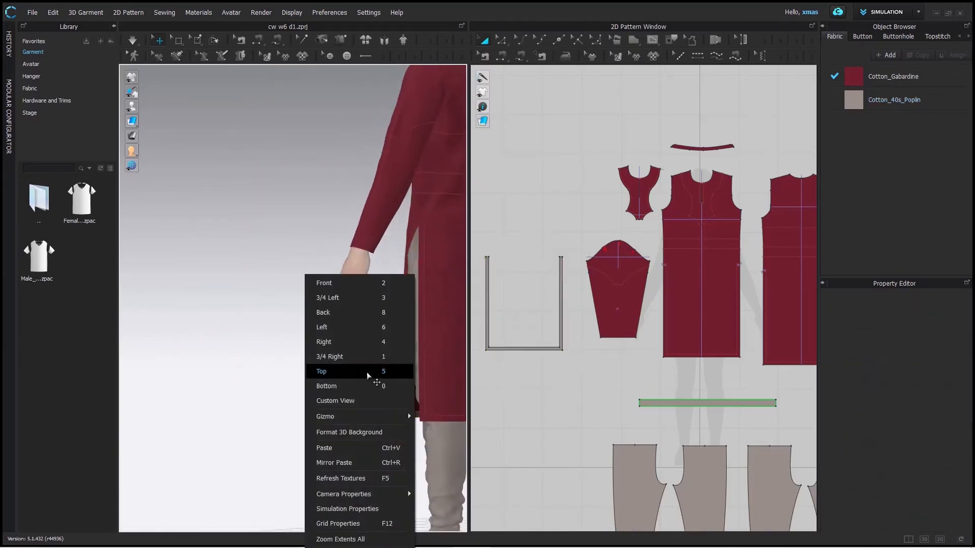
click(327, 283)
key(space)
scroll(653, 333, down, 2)
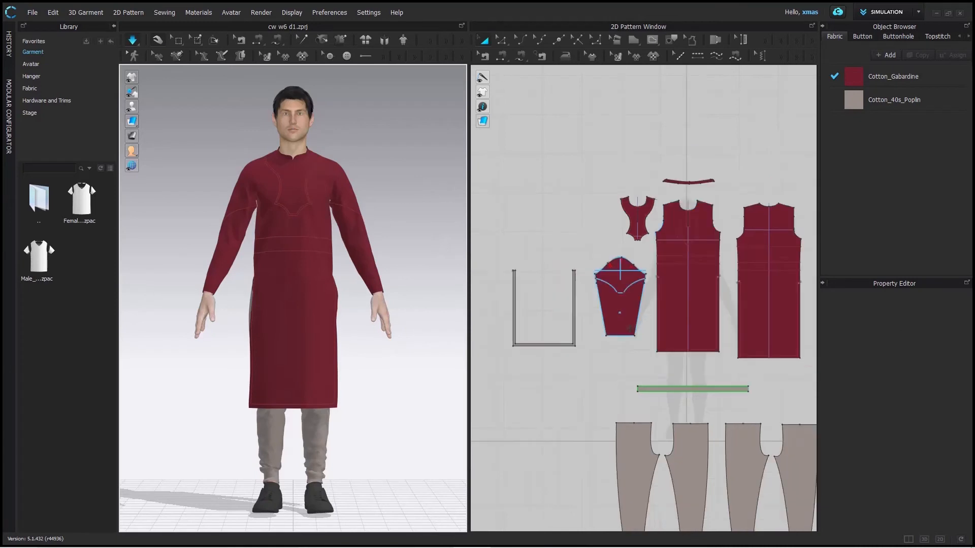
scroll(630, 333, down, 1)
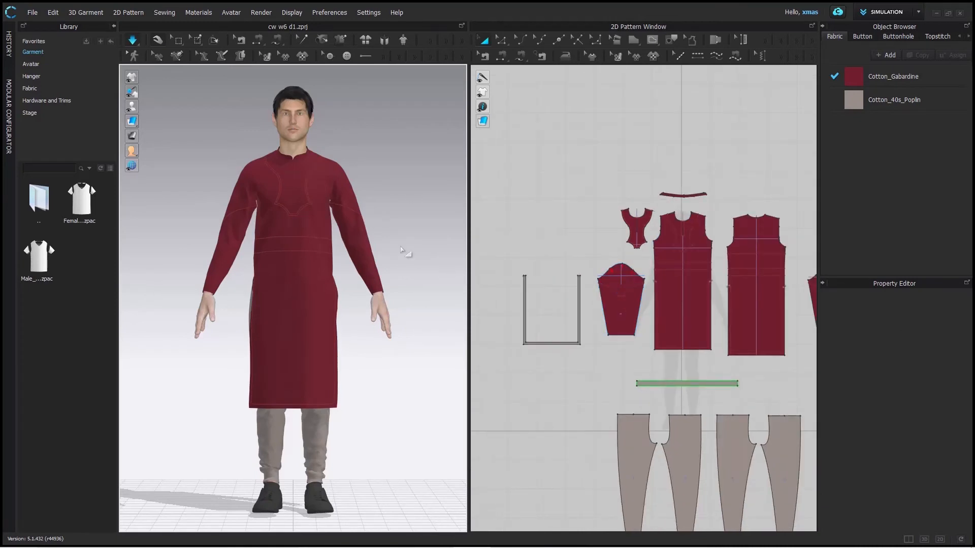
- Hide the avatar, the kurta back, the waistband and the trouser pieces in the 3D window to expose the front's inner side
key(0)
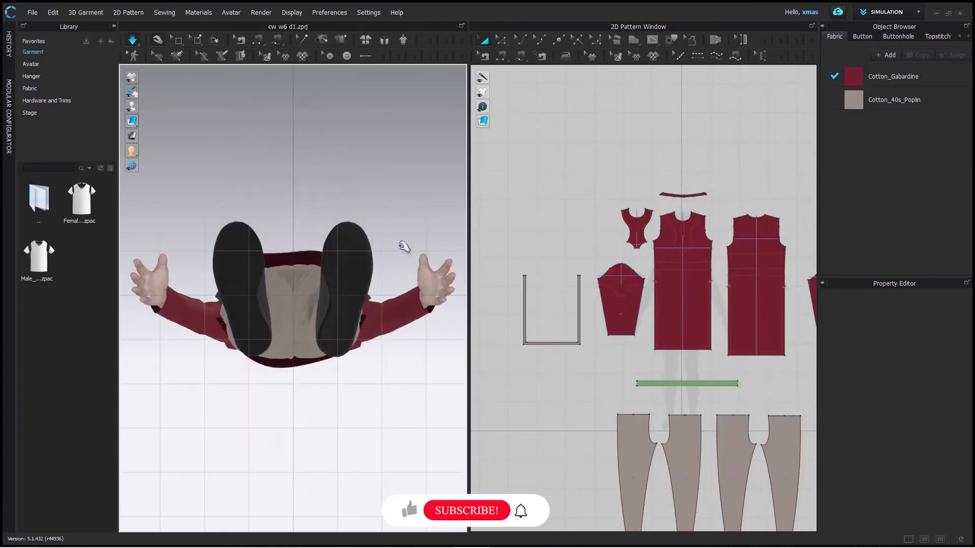
key(8)
middle_drag(615, 161, 527, 111)
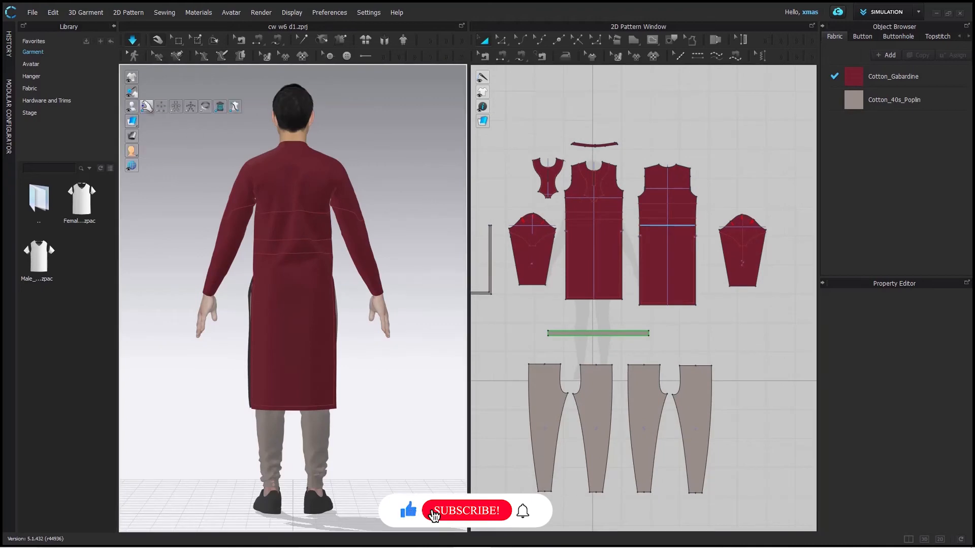
click(146, 107)
click(317, 324)
key(shift+q)
drag(753, 517, 508, 321)
key(shift+q)
click(350, 339)
- Examine the border strip along the slits and hem on the inside of the kurta front
scroll(295, 436, up, 3)
scroll(296, 485, up, 3)
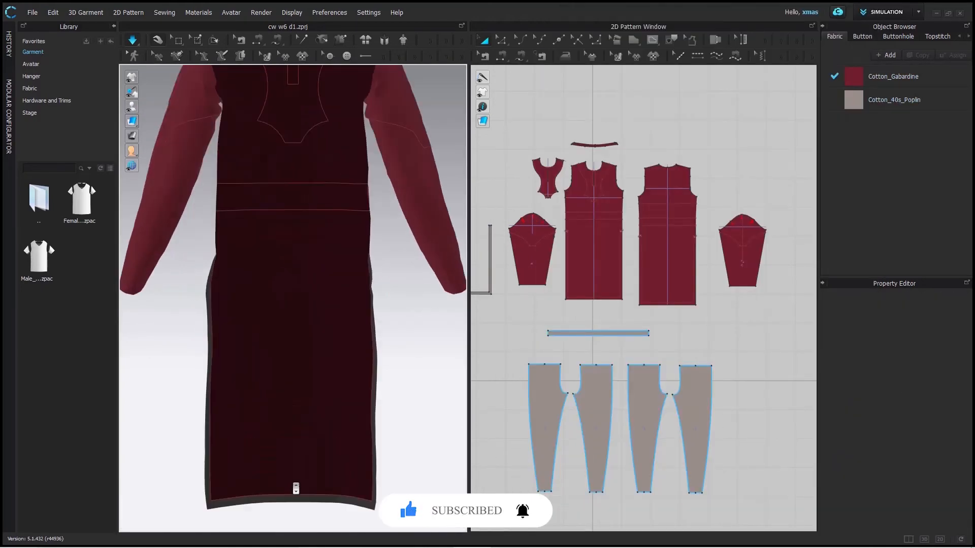
right_drag(429, 464, 472, 466)
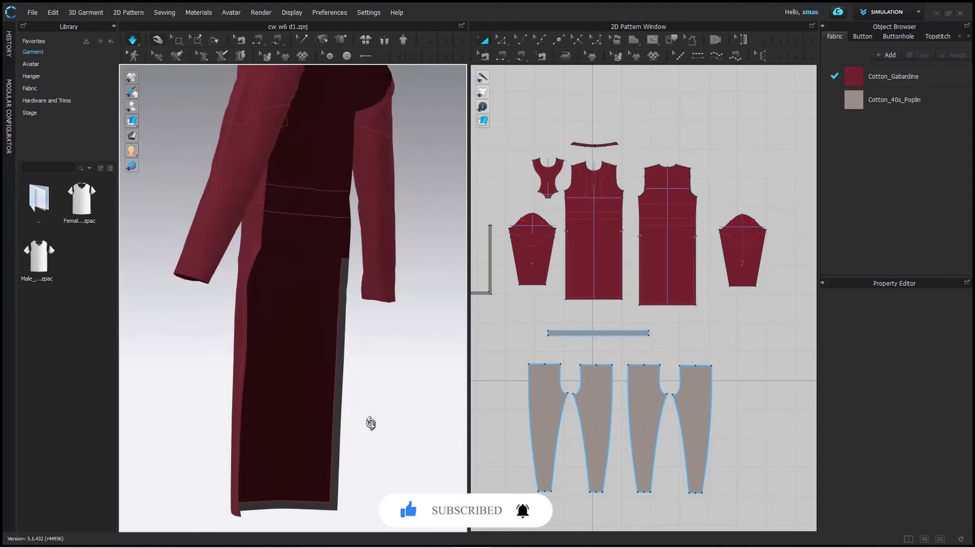
right_drag(370, 425, 380, 446)
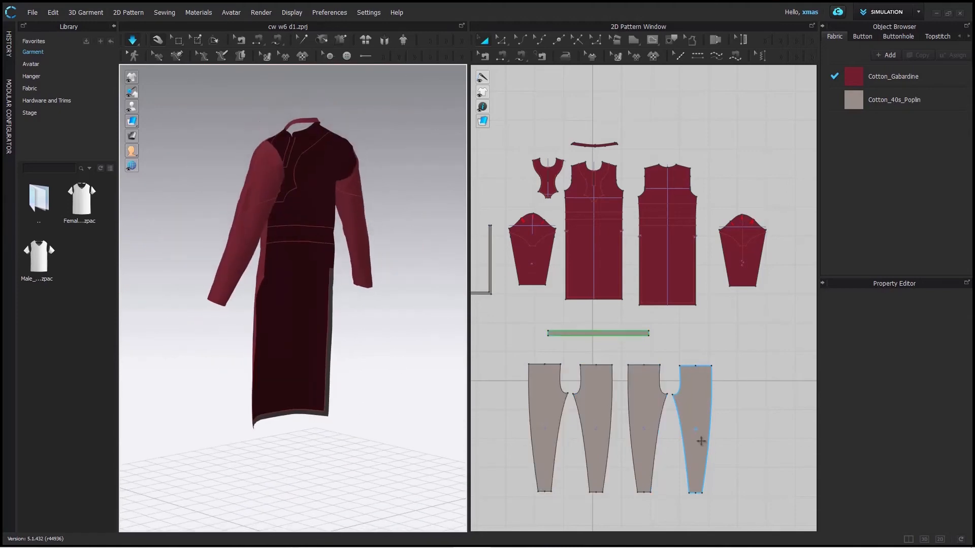
right_click(428, 400)
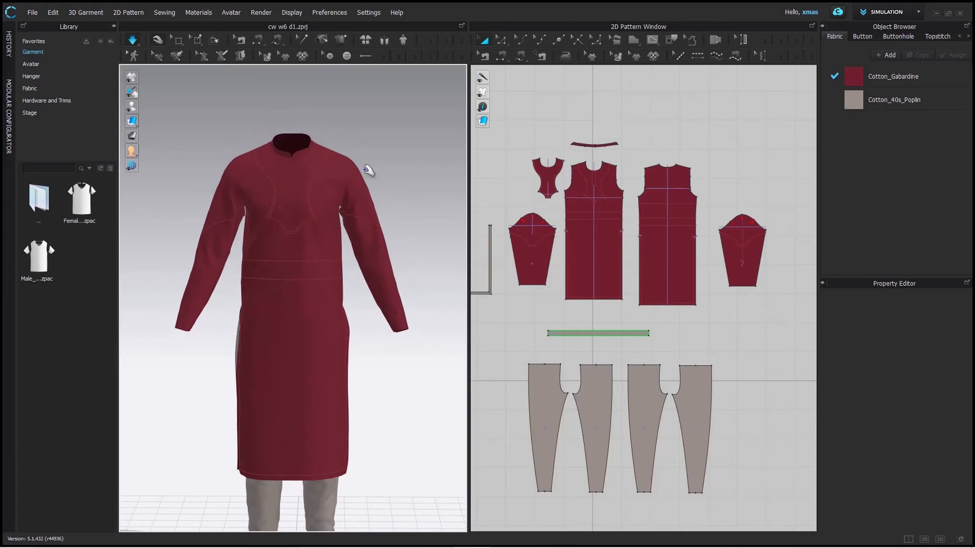
- Delete the seams joining the collar piece to the front and back necklines
click(309, 146)
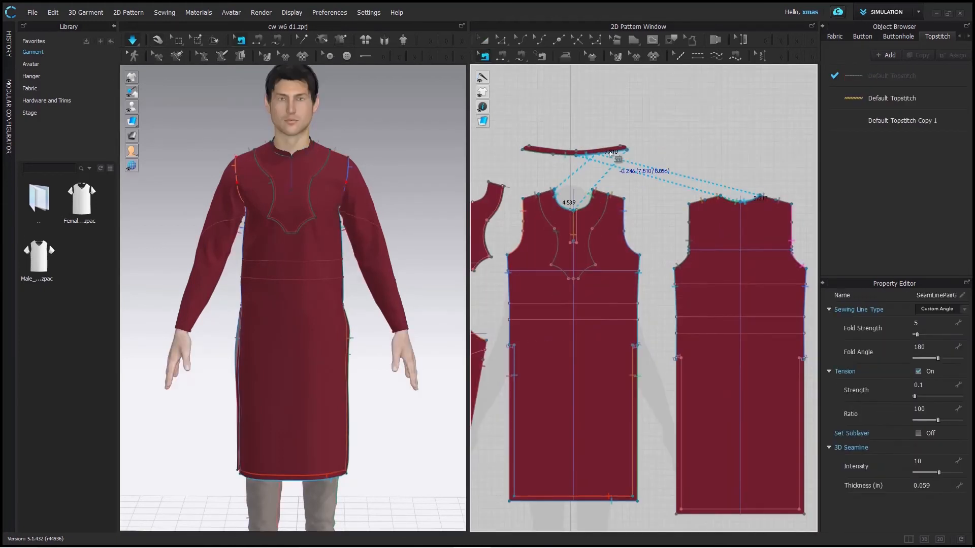
key(Delete)
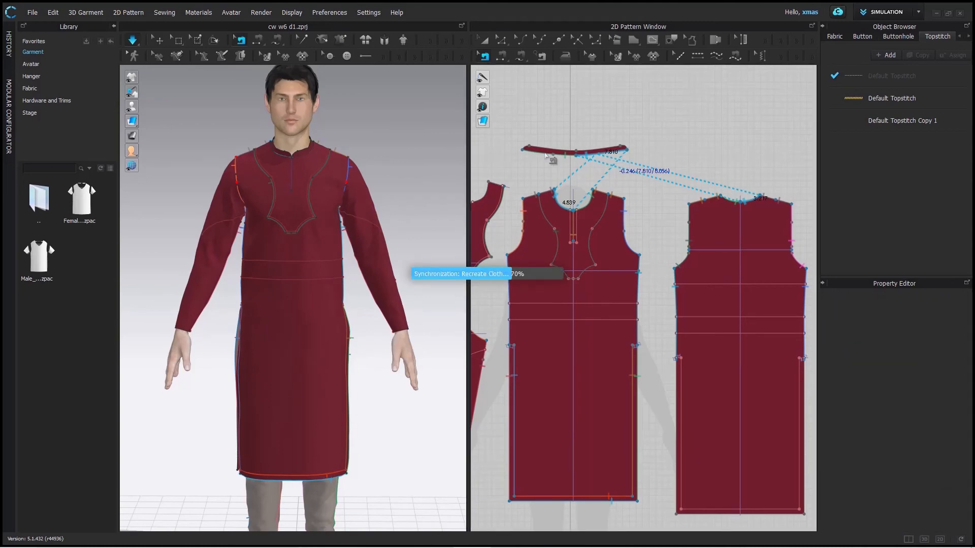
click(545, 155)
key(Delete)
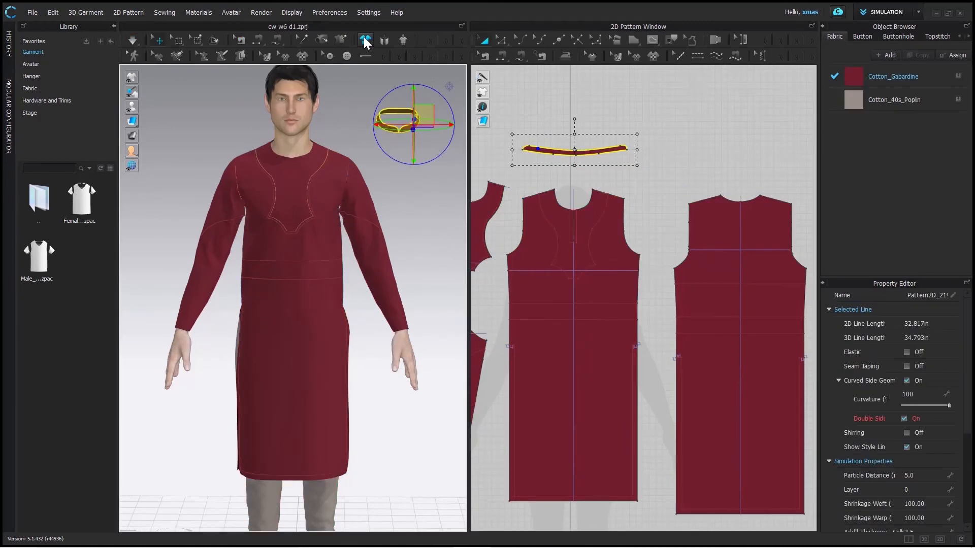
- Reset the detached collar to its flat 2D arrangement above the avatar's head in the 3D window
click(365, 40)
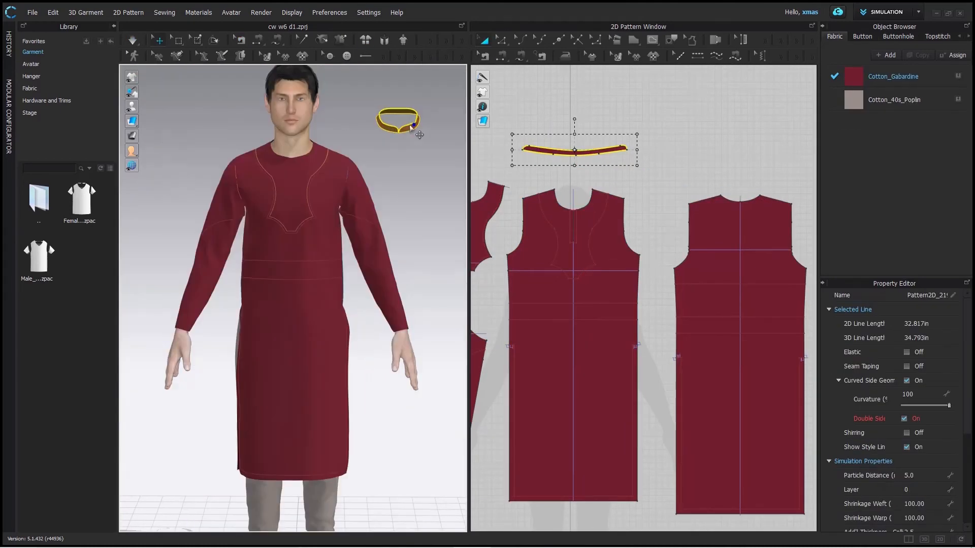
right_click(405, 122)
click(500, 312)
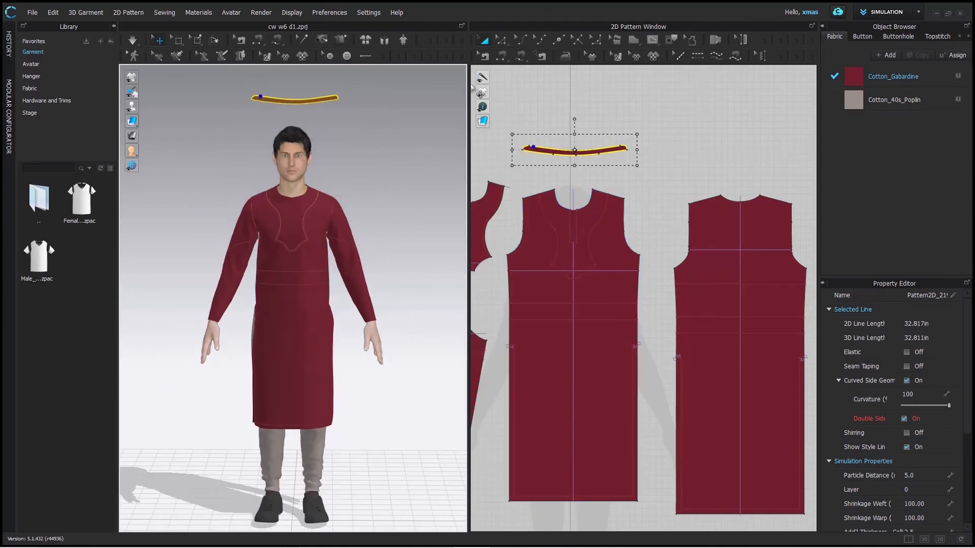
- Sew the collar's lower edge to the combined front and back neckline segments with a multi-segment seam
click(521, 56)
scroll(530, 213, up, 4)
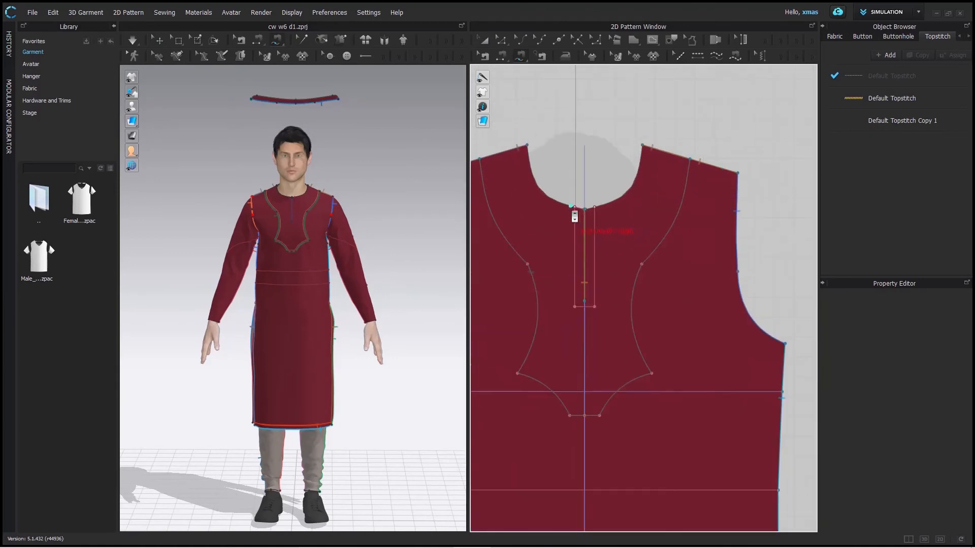
scroll(545, 185, down, 5)
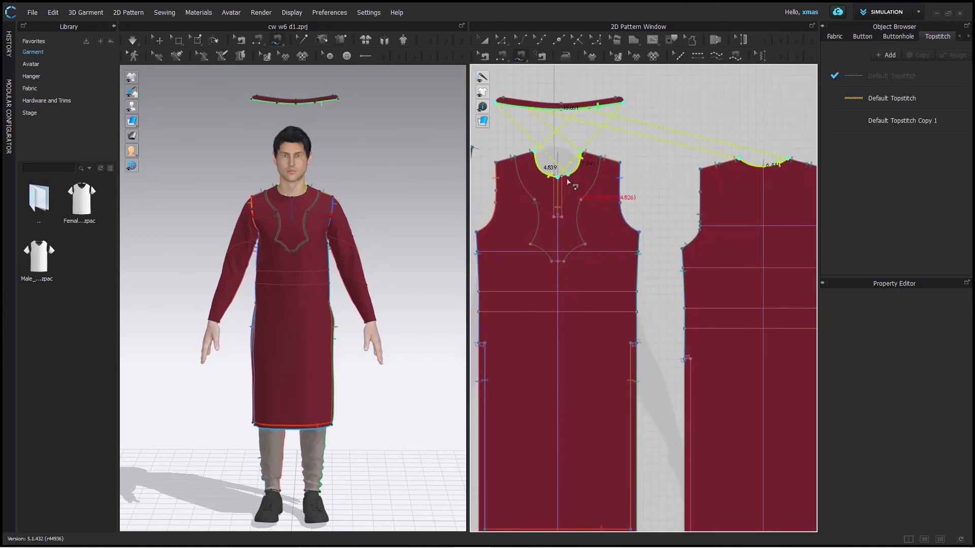
key(Return)
- Place the collar against the kurta's neckline with Superimpose (Side)
key(q)
right_drag(299, 149, 311, 160)
right_click(325, 113)
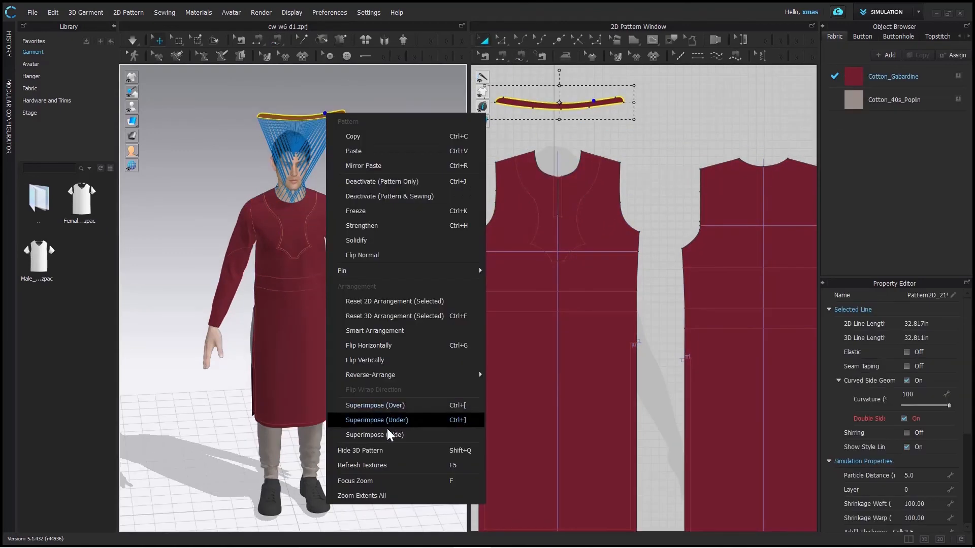
click(388, 435)
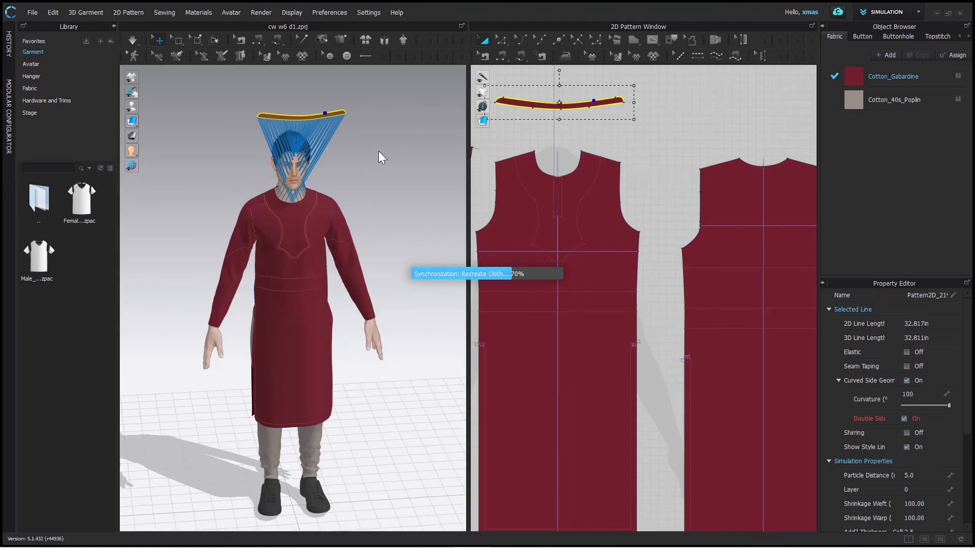
- Simulate the garment to drape the re-sewn collar around the avatar's neck
right_drag(379, 151, 302, 211)
scroll(293, 203, up, 5)
middle_drag(390, 87, 421, 248)
right_click(429, 257)
click(376, 275)
mouse_move(356, 203)
right_down()
mouse_move(337, 196)
mouse_move(350, 208)
right_up()
key(space)
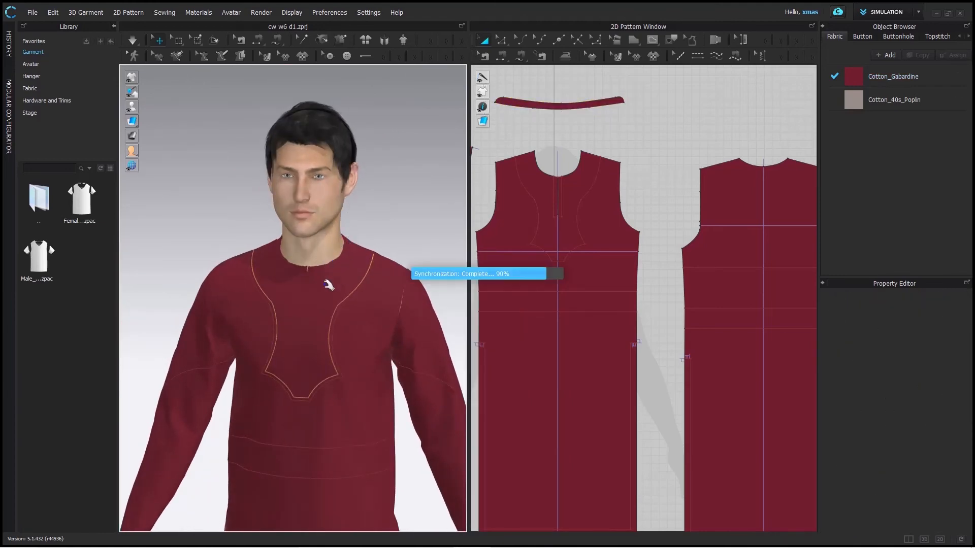
click(344, 248)
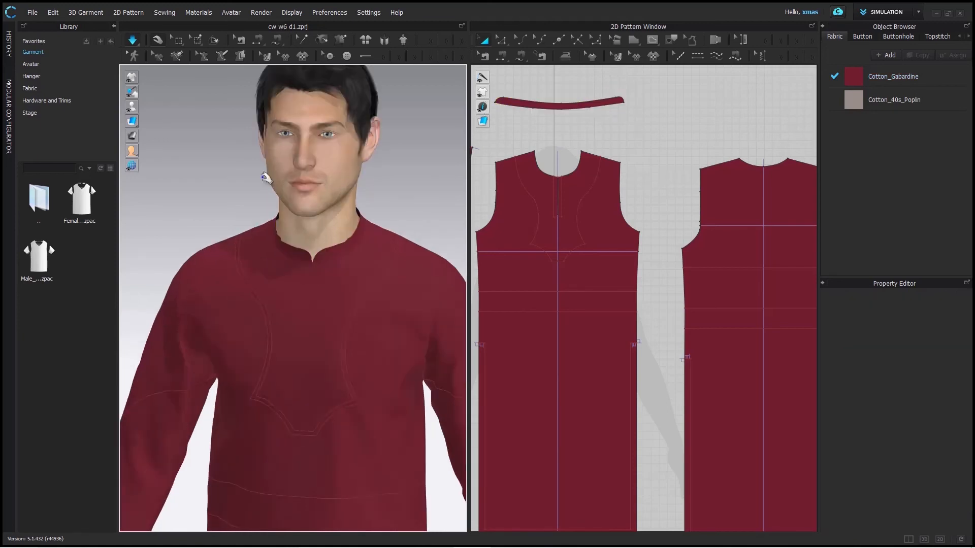
- Show the garment from the front and open the Render window
key(2)
click(261, 13)
click(294, 28)
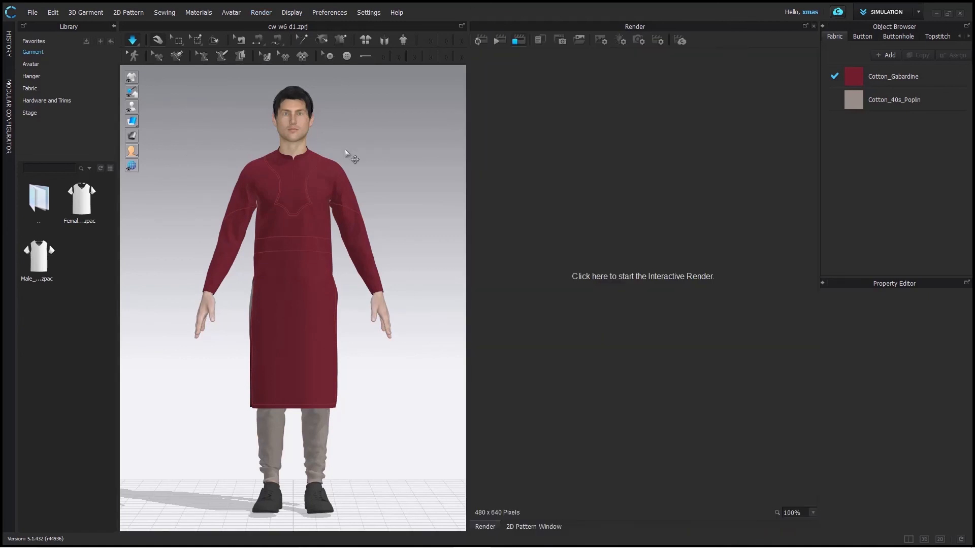